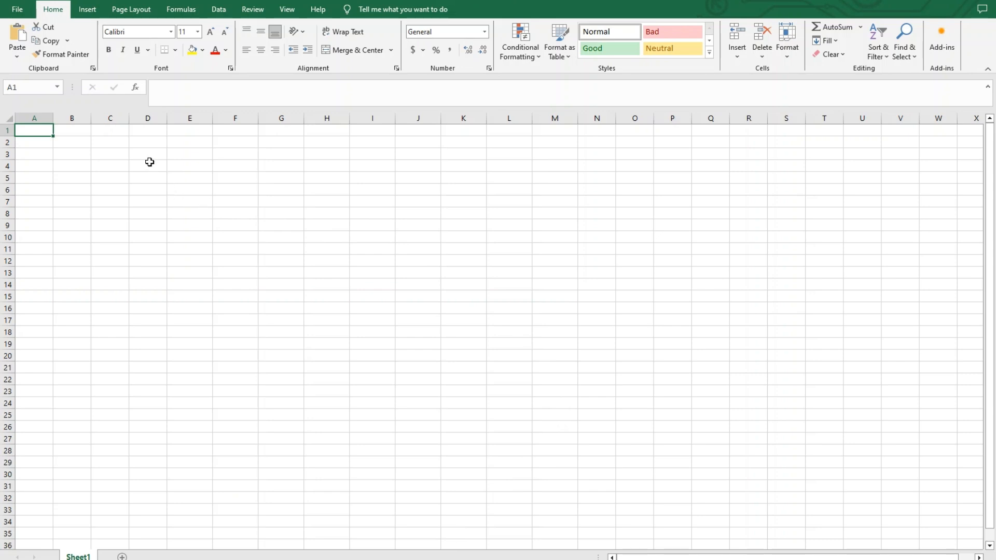
Insert a table over the range E7:K20 without marking it as having headers.
click(88, 10)
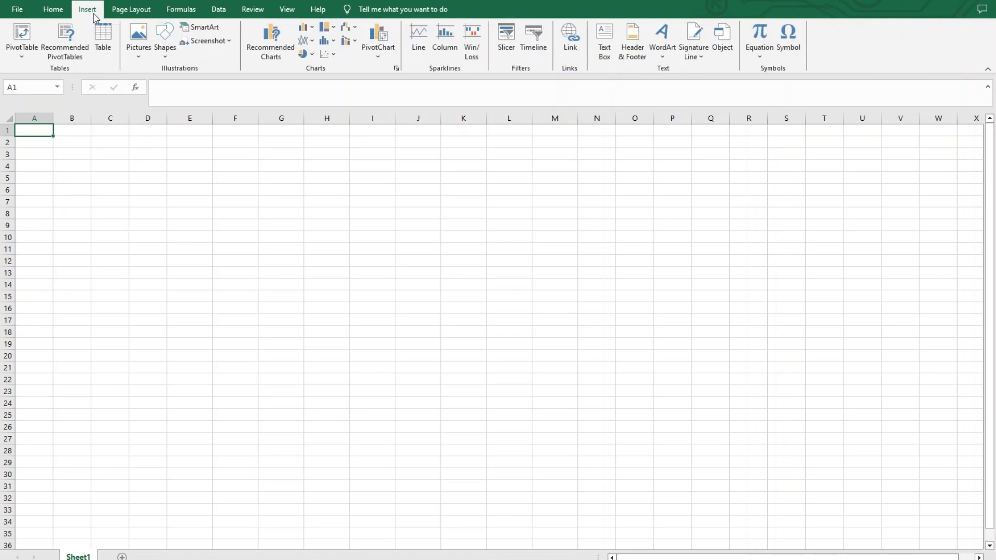
click(104, 50)
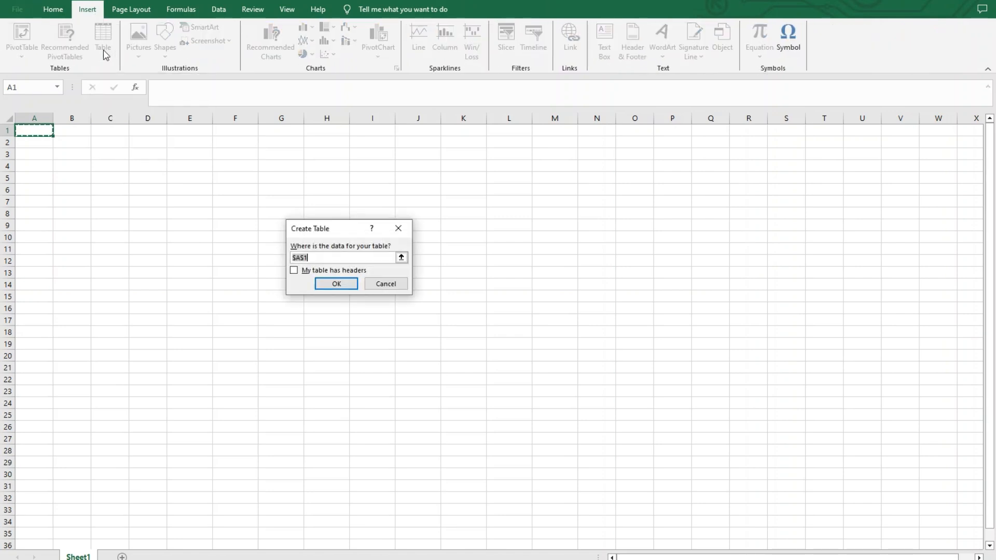
click(401, 257)
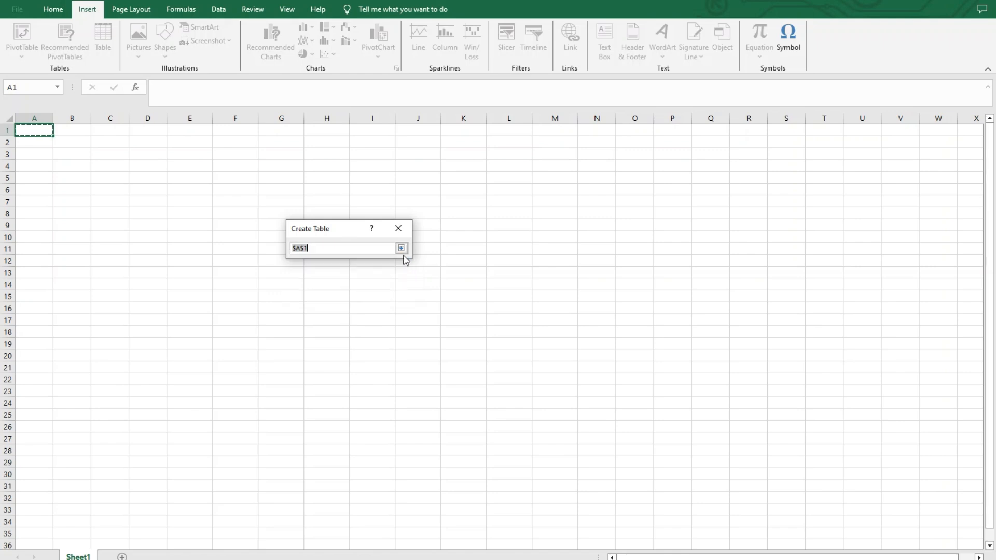
click(403, 247)
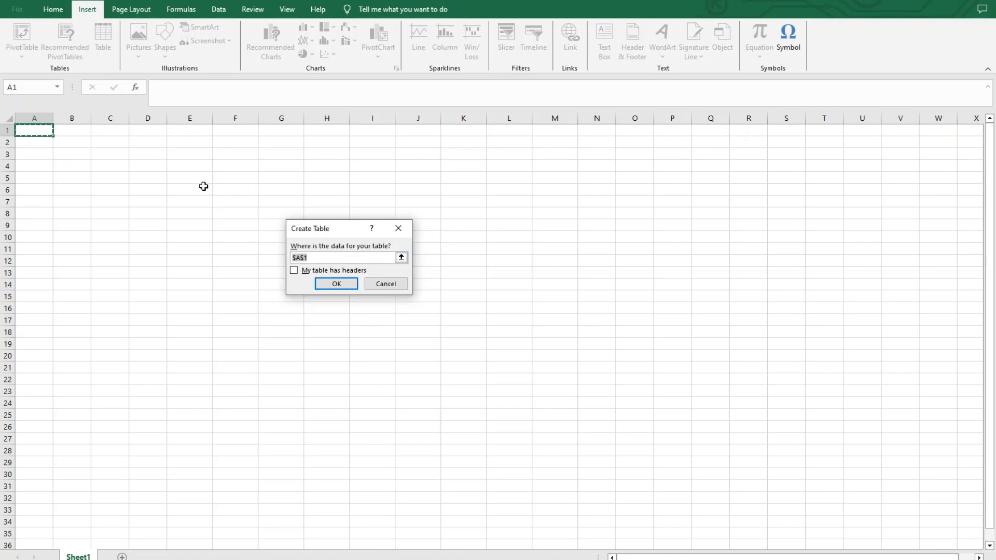
drag(193, 204, 459, 353)
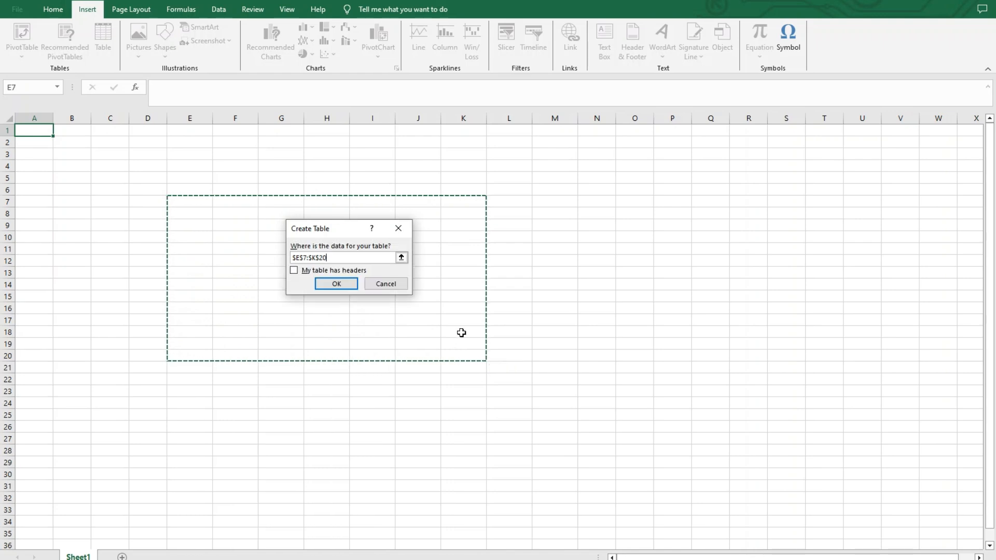
click(347, 284)
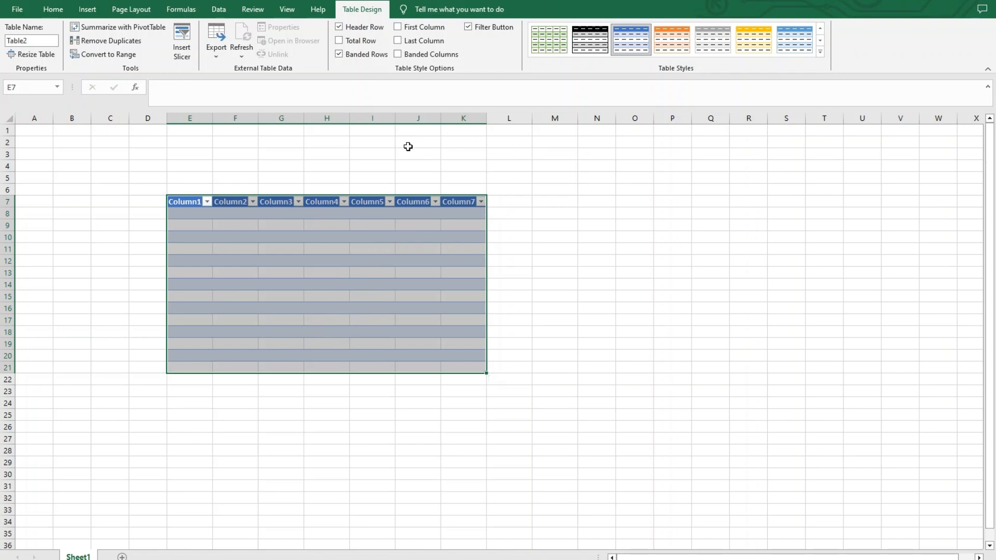
Add a total row to the table and apply the medium table style with a green header and grey banded rows.
click(340, 41)
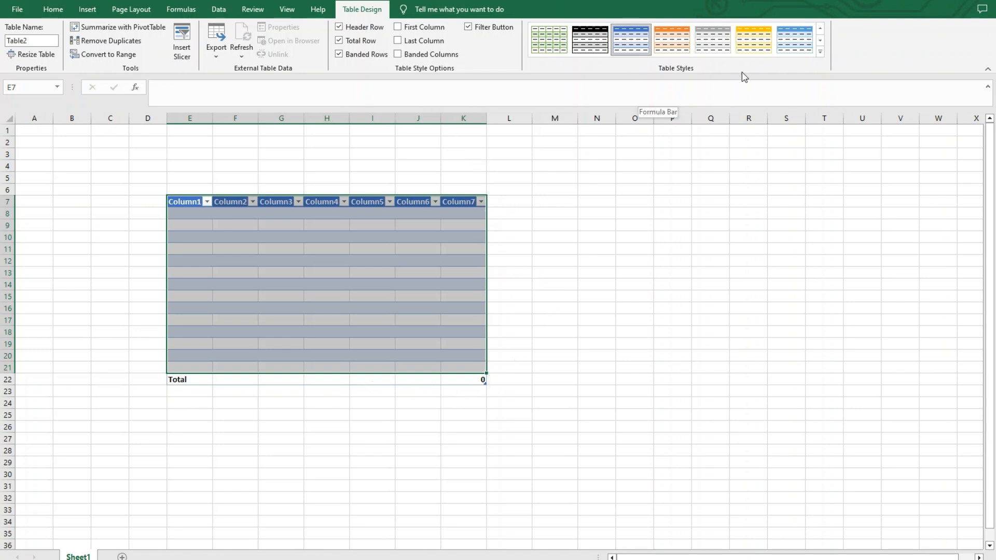
click(822, 54)
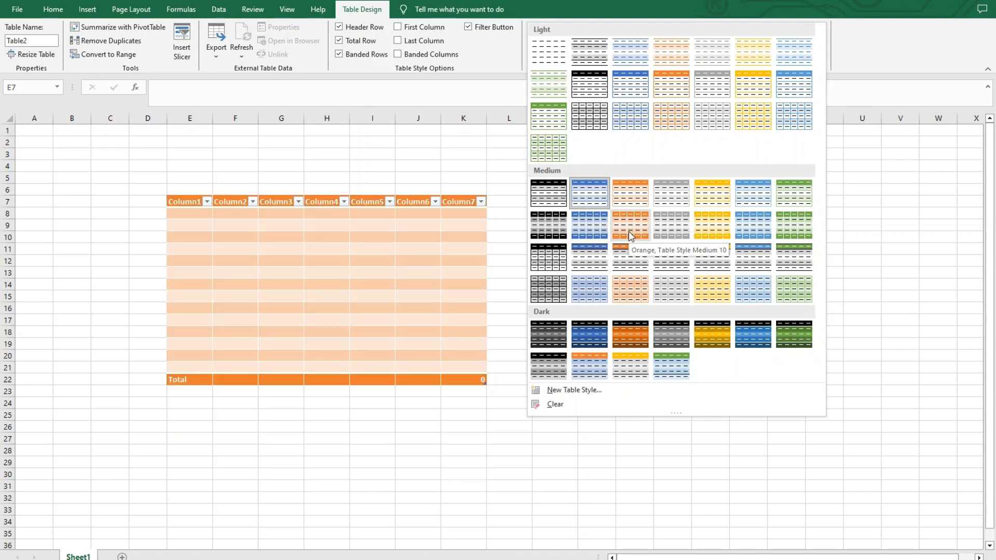
click(788, 265)
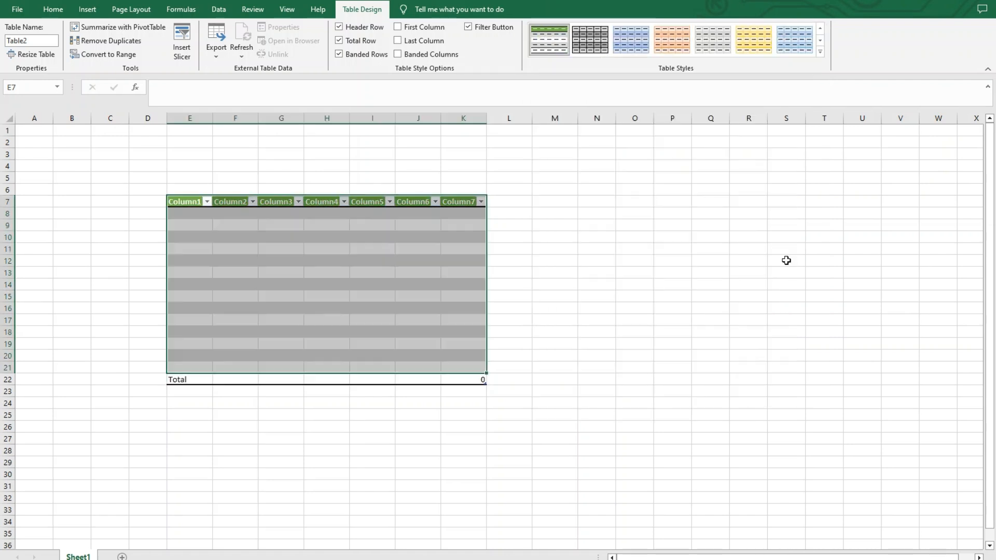
click(407, 438)
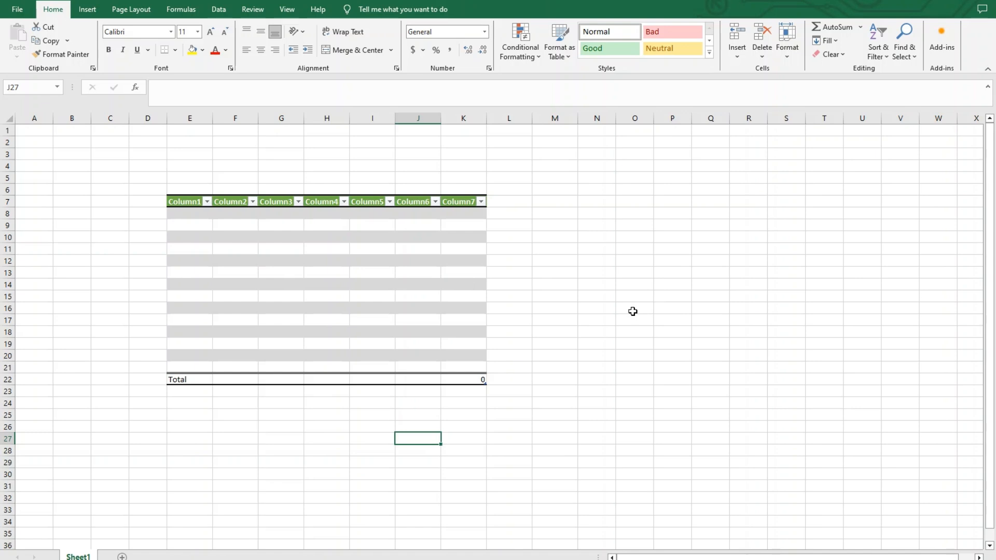
Rename the table's first column header in E7 to 2020.
click(185, 194)
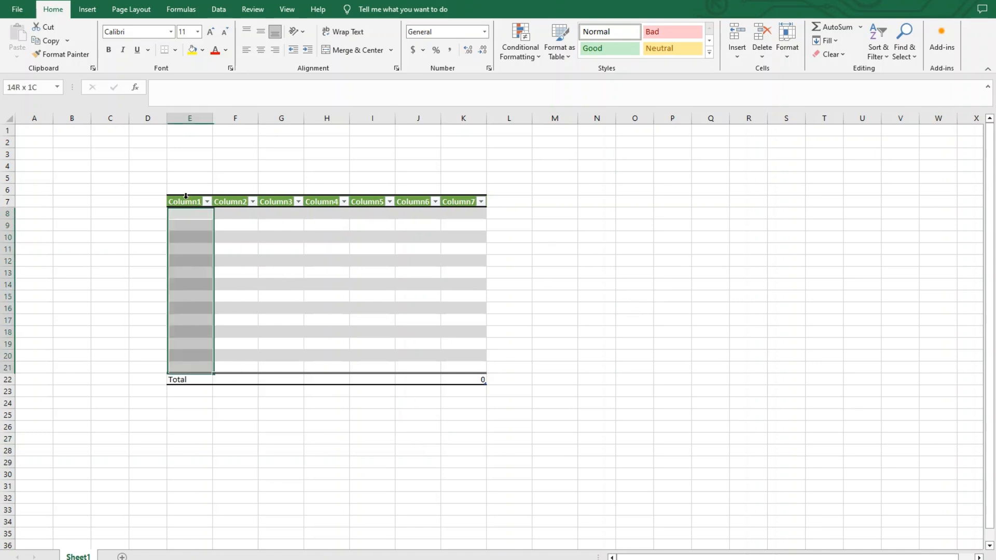
click(188, 202)
text(2020)
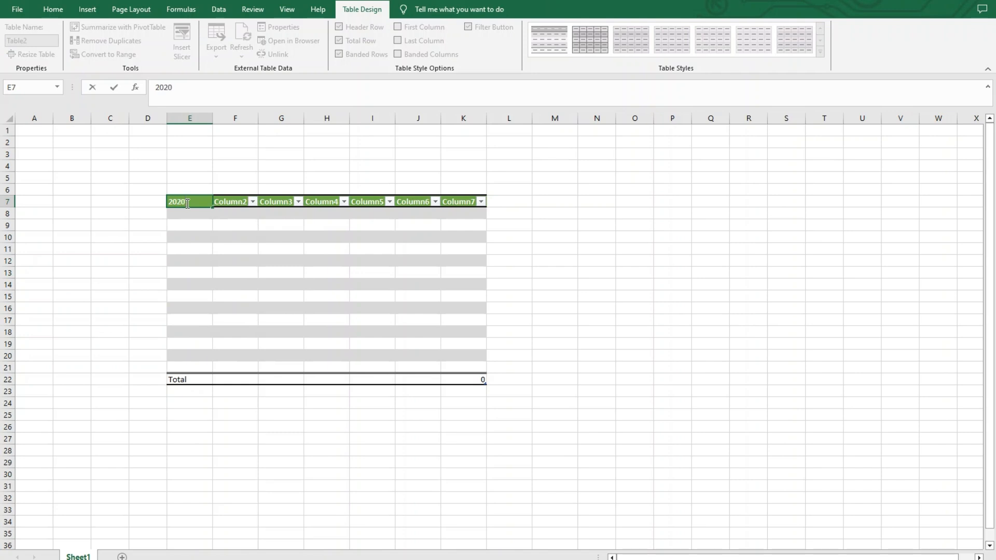
key(Return)
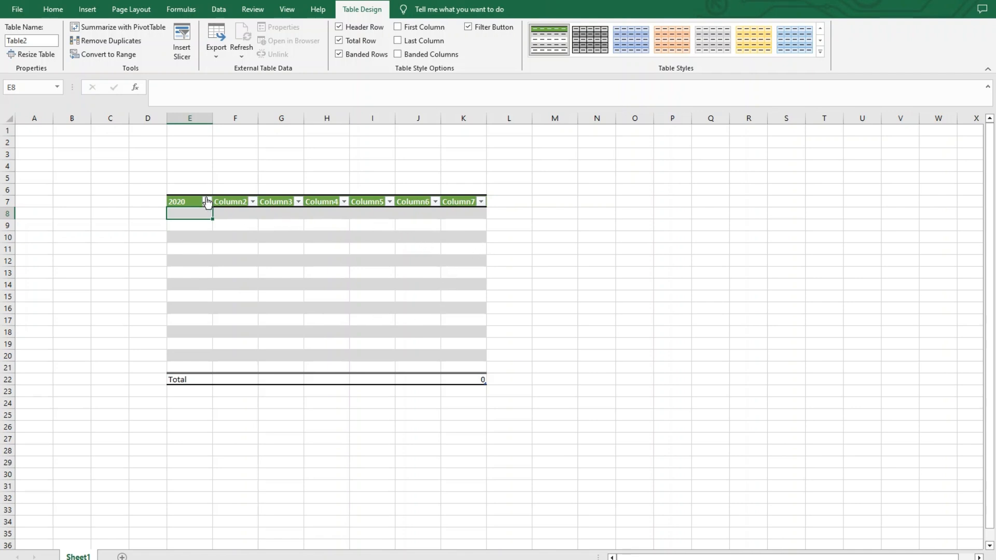
Turn off the table's total row and delete the whole table from the sheet.
drag(195, 200, 477, 374)
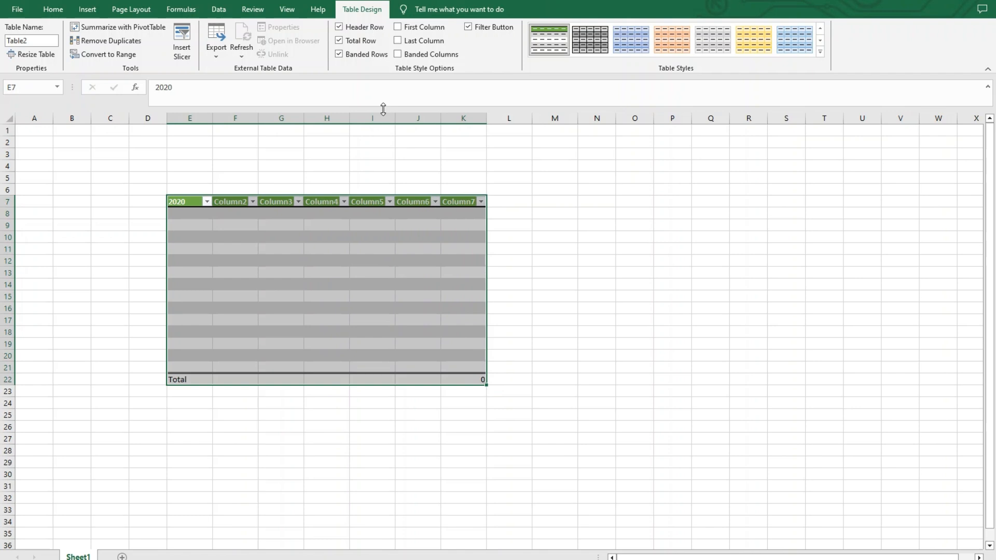
click(339, 40)
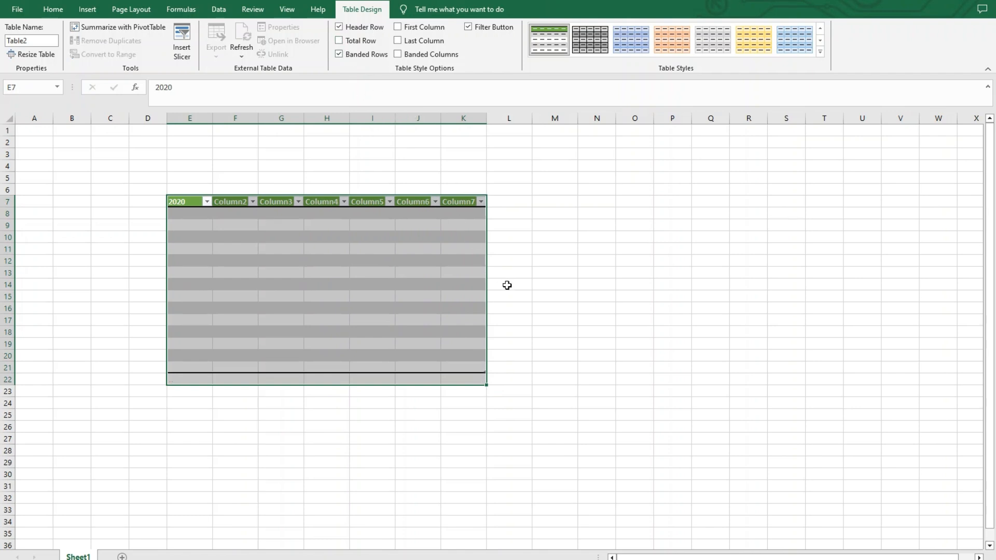
key(Delete)
click(539, 264)
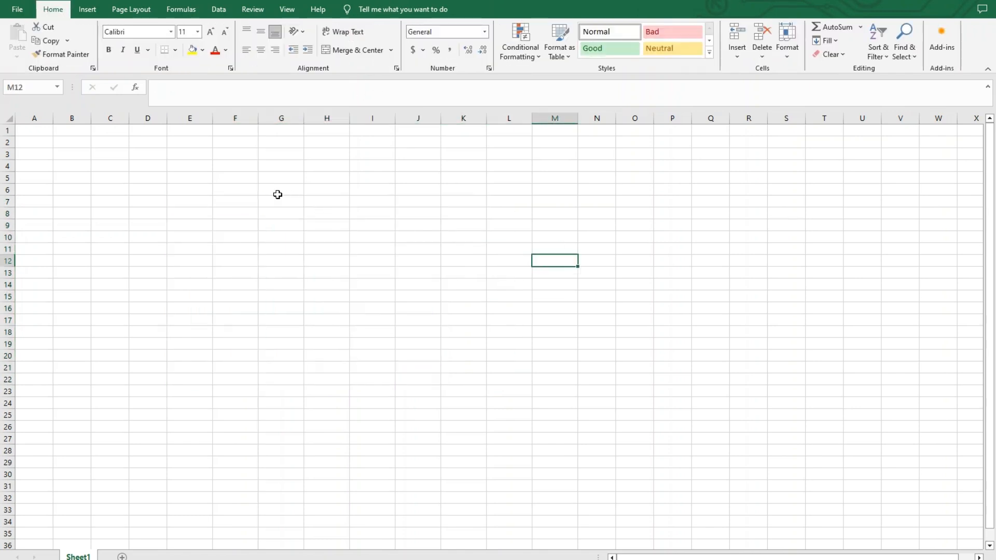
Apply all borders to the cell range E6:J18 to form an empty table grid.
click(178, 191)
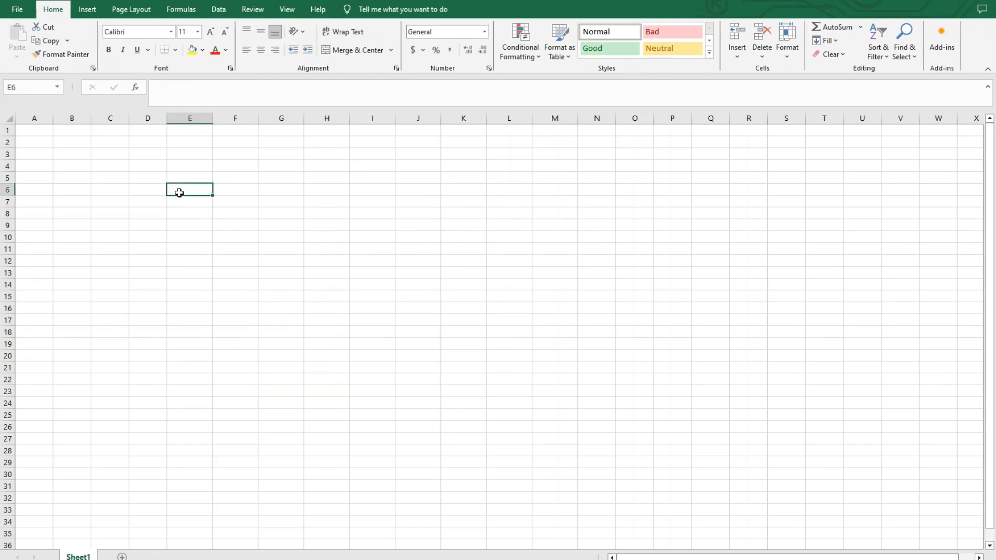
click(140, 175)
click(156, 198)
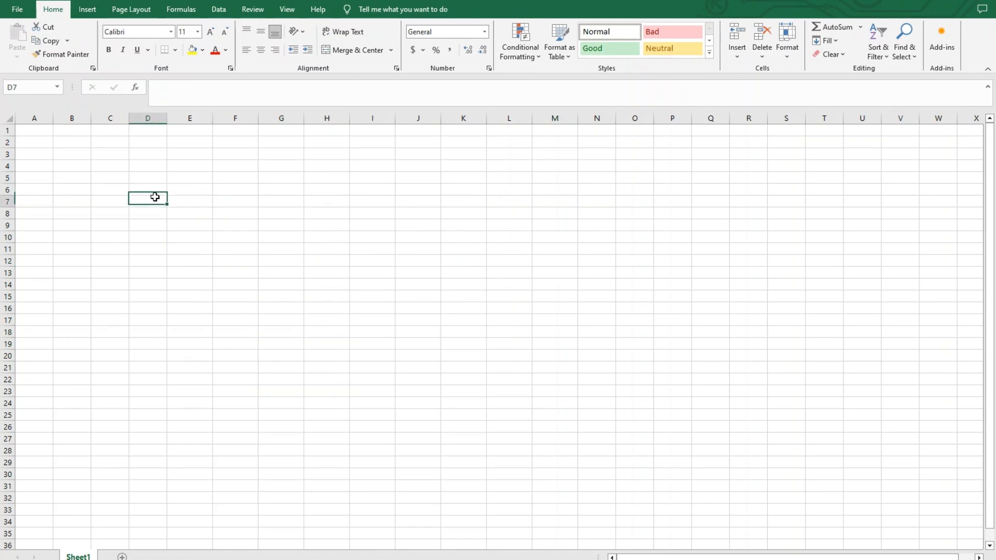
click(181, 191)
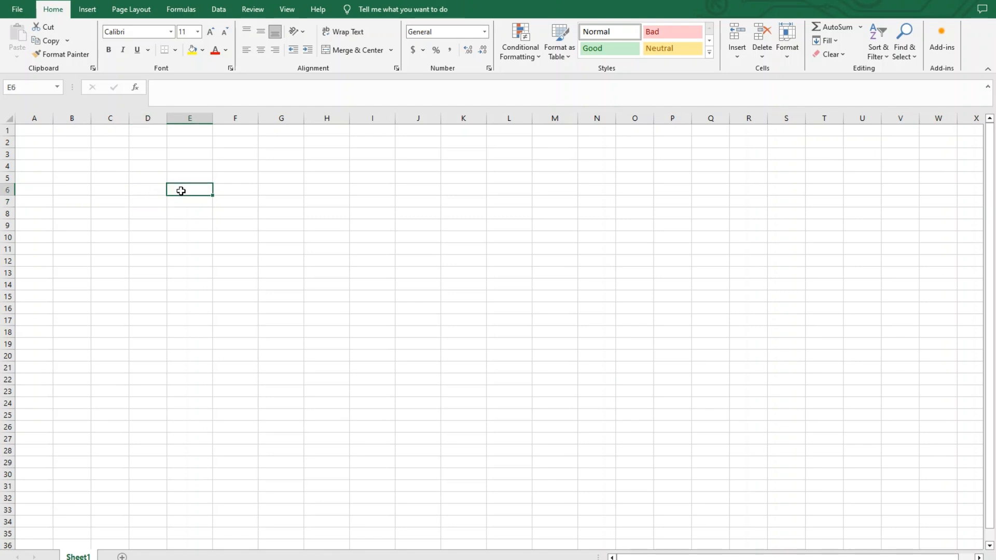
drag(181, 190, 425, 329)
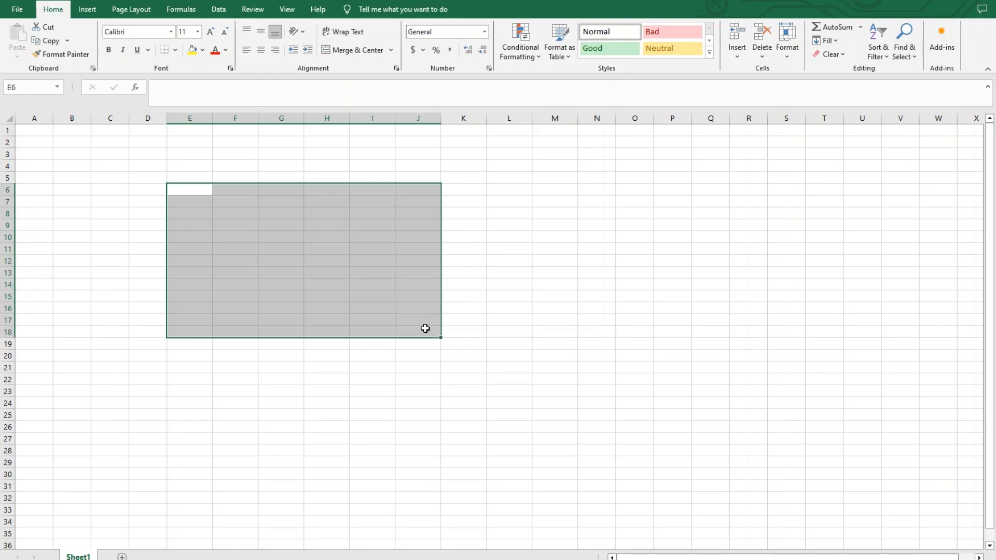
click(177, 50)
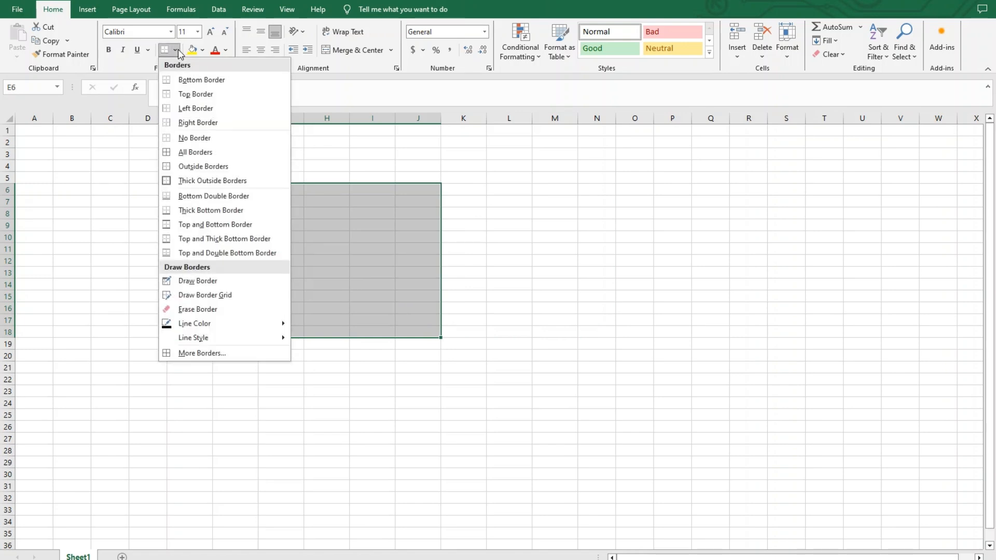
click(221, 154)
click(541, 306)
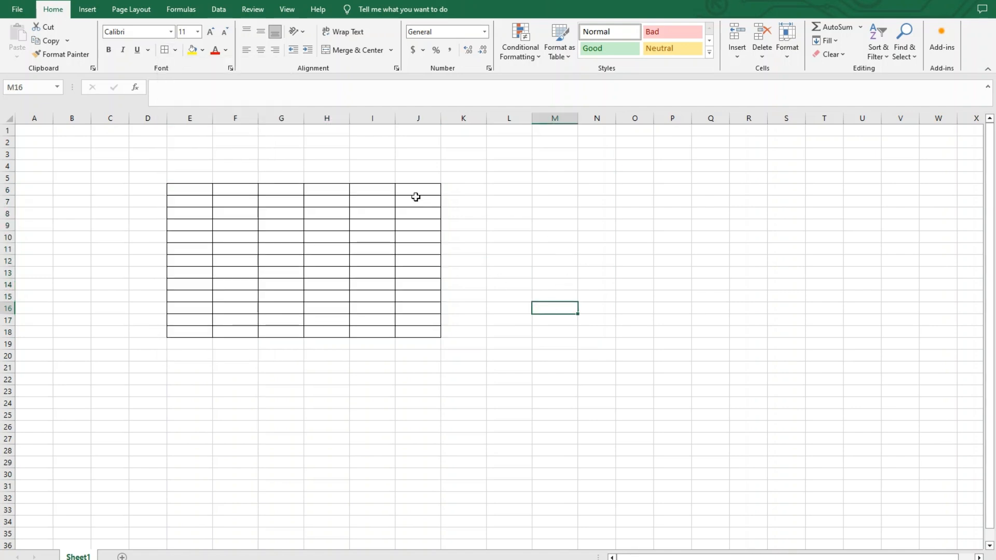
Enter the title "Amazon Sales (Billion $)" in cell E6, the first cell of the bordered grid.
click(203, 188)
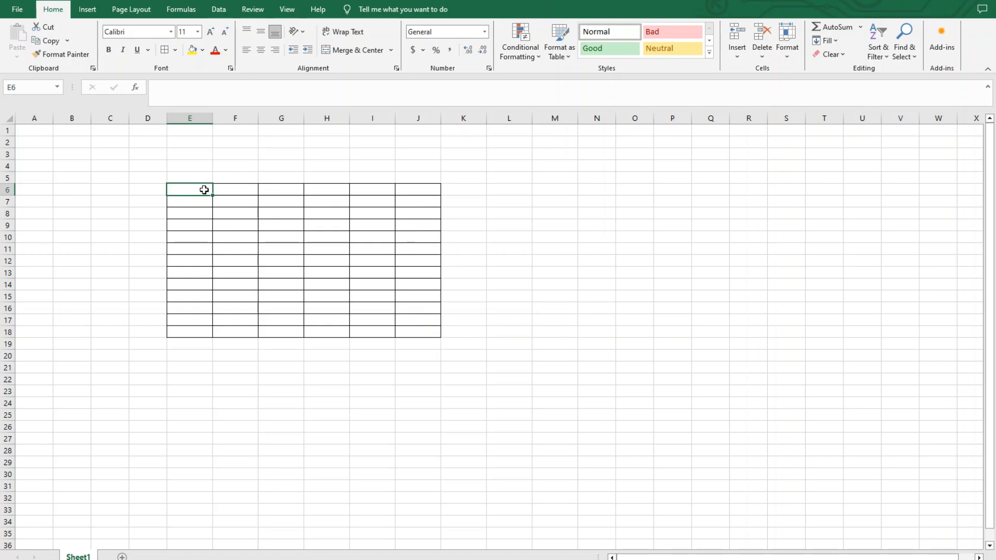
text(Ama)
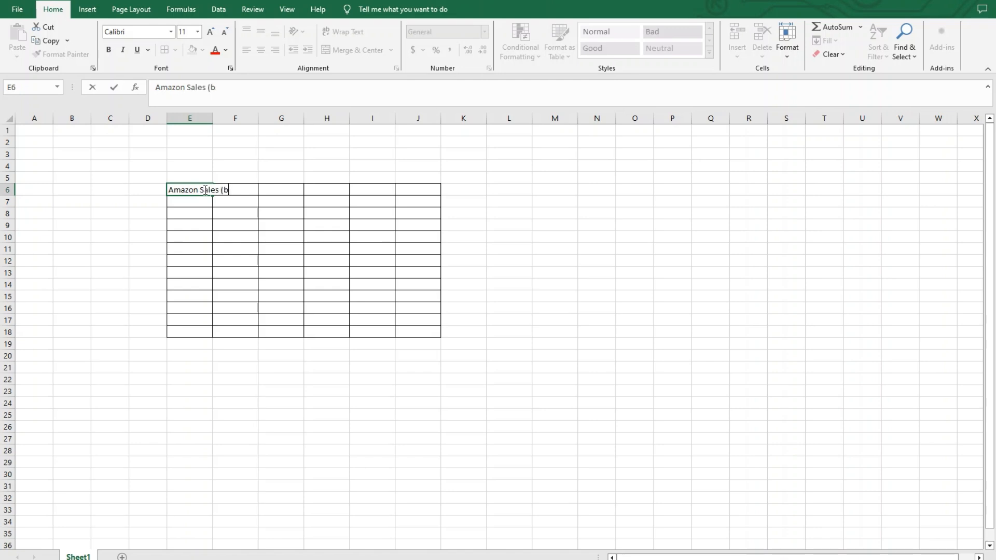
text(zon Sales (Billion $)
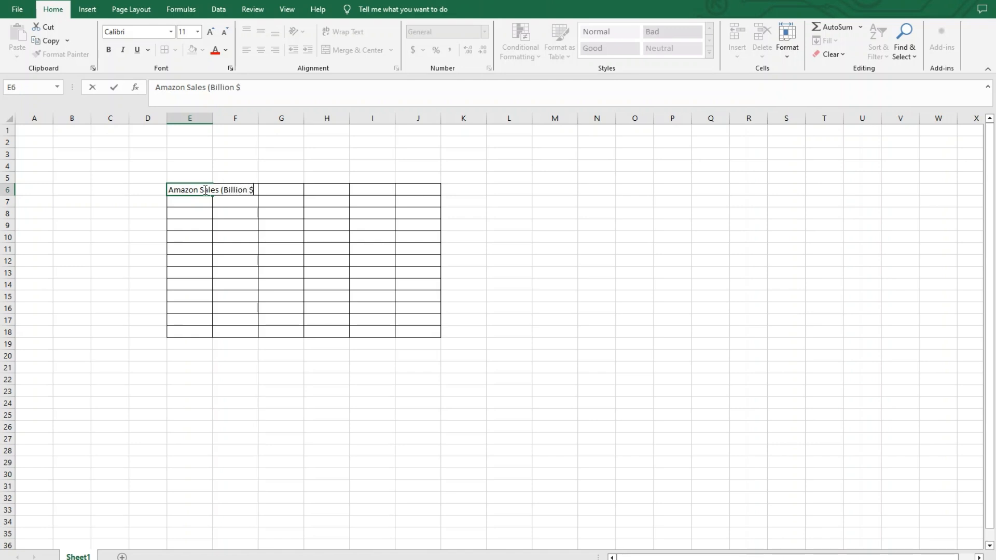
key(Return)
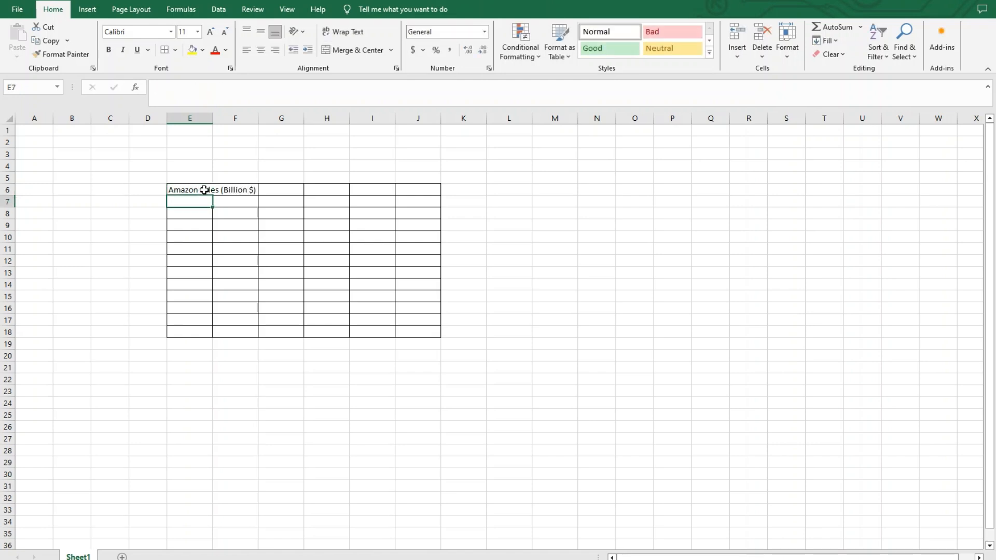
click(264, 439)
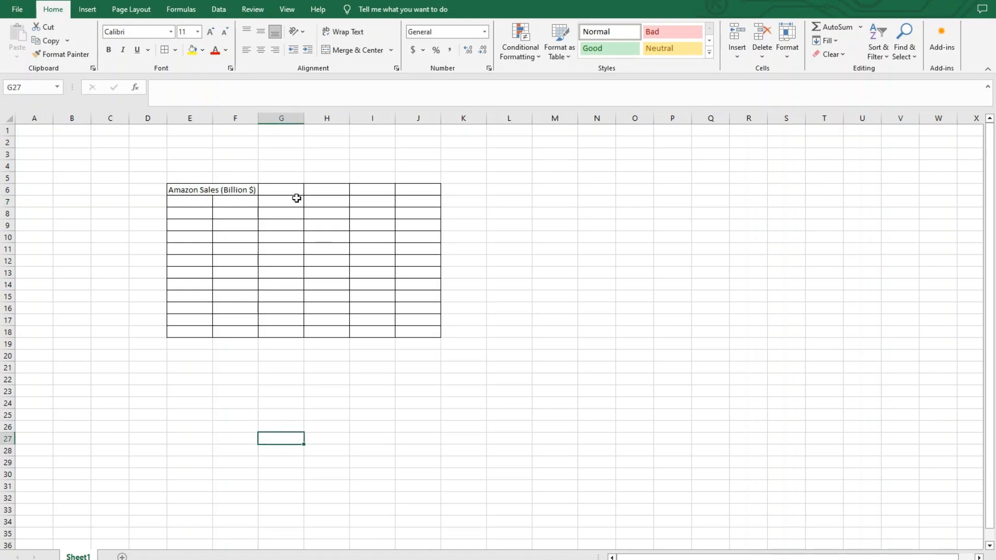
Merge and center the title across the grid's first row, E6:J6.
drag(234, 188, 304, 185)
drag(197, 189, 415, 184)
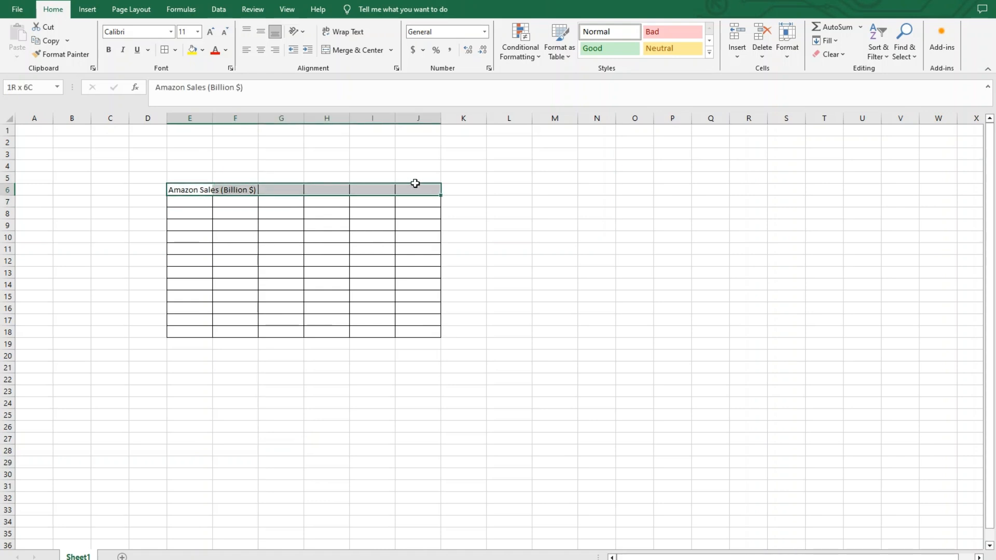
drag(201, 192, 420, 193)
click(391, 50)
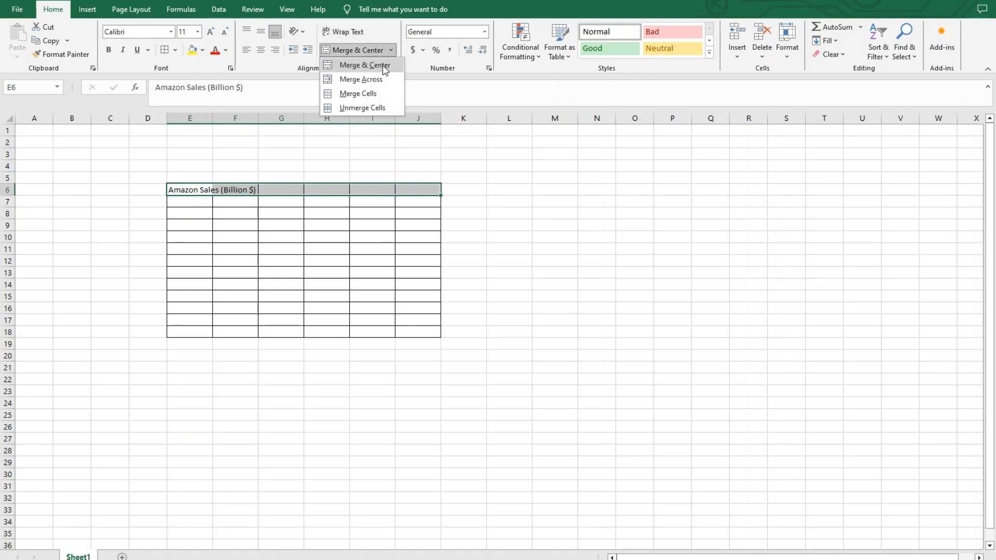
click(389, 67)
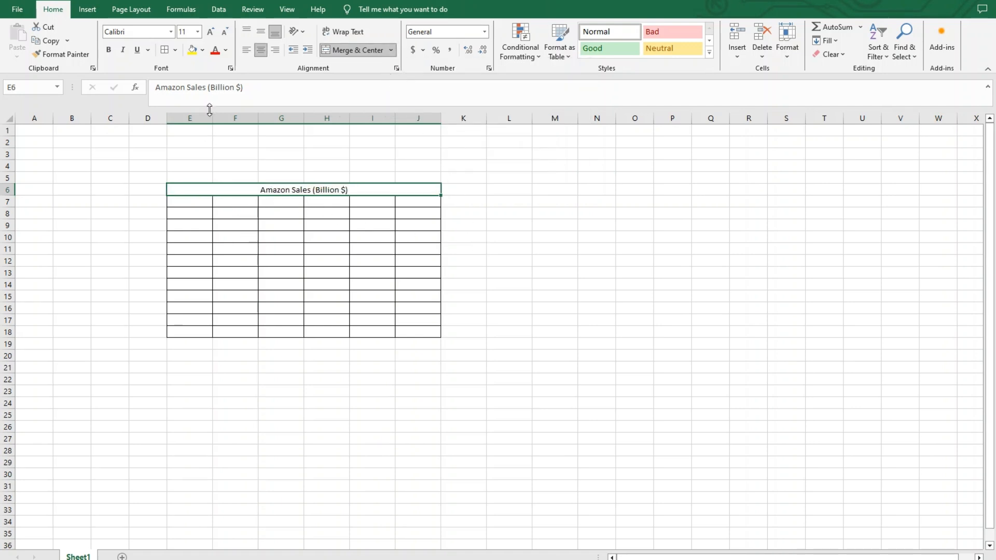
Set the merged title's font size to 20 and make it bold.
click(199, 32)
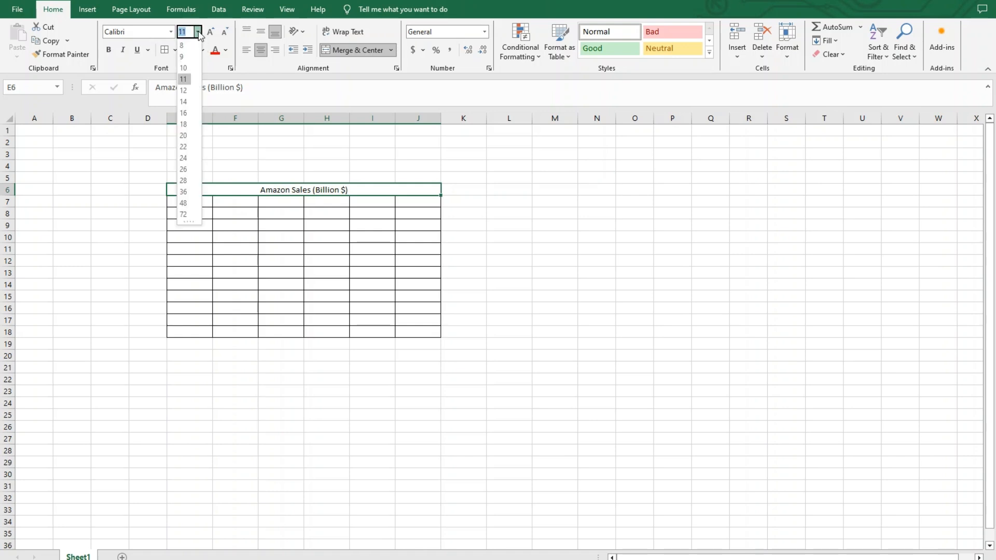
click(185, 136)
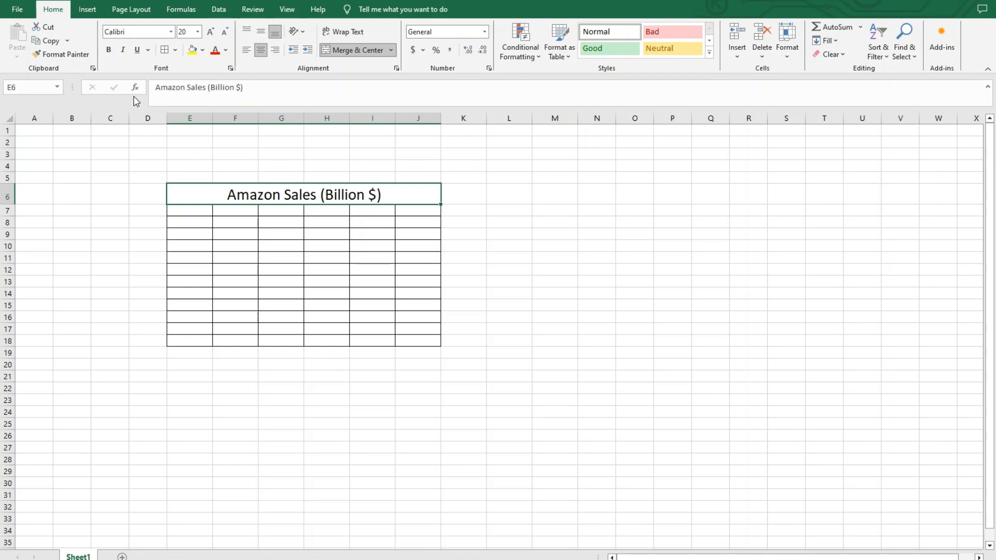
click(109, 51)
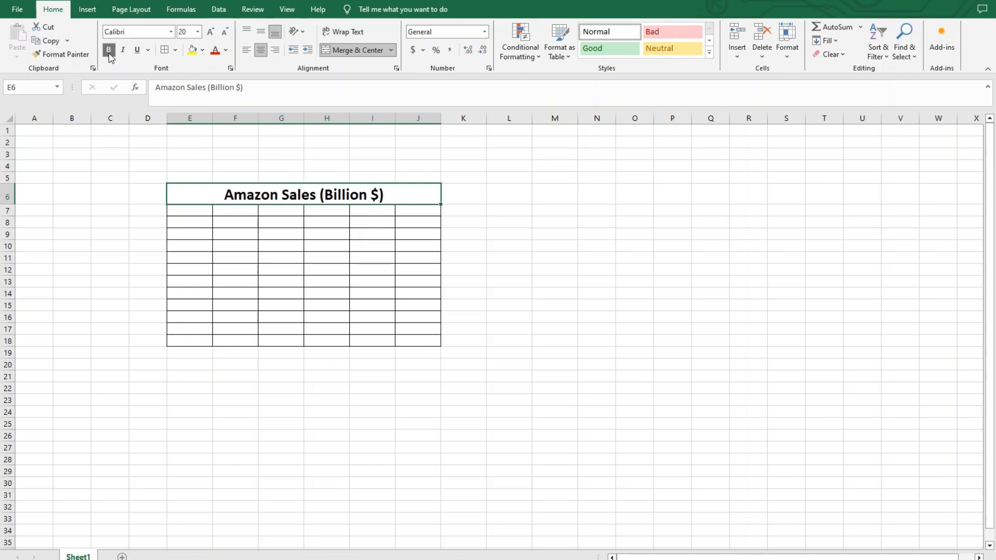
Fill the merged title cell with a light green theme color.
click(202, 52)
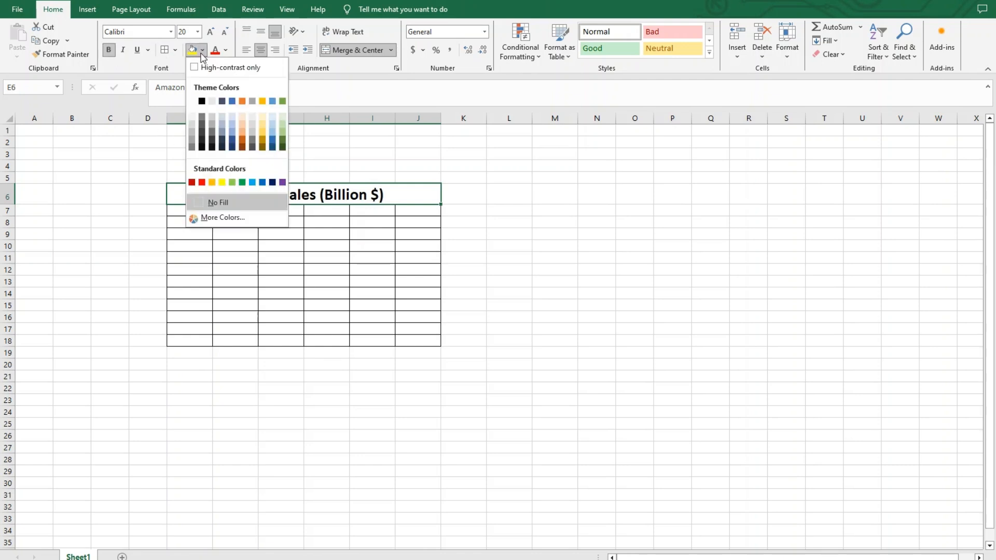
click(281, 125)
click(545, 222)
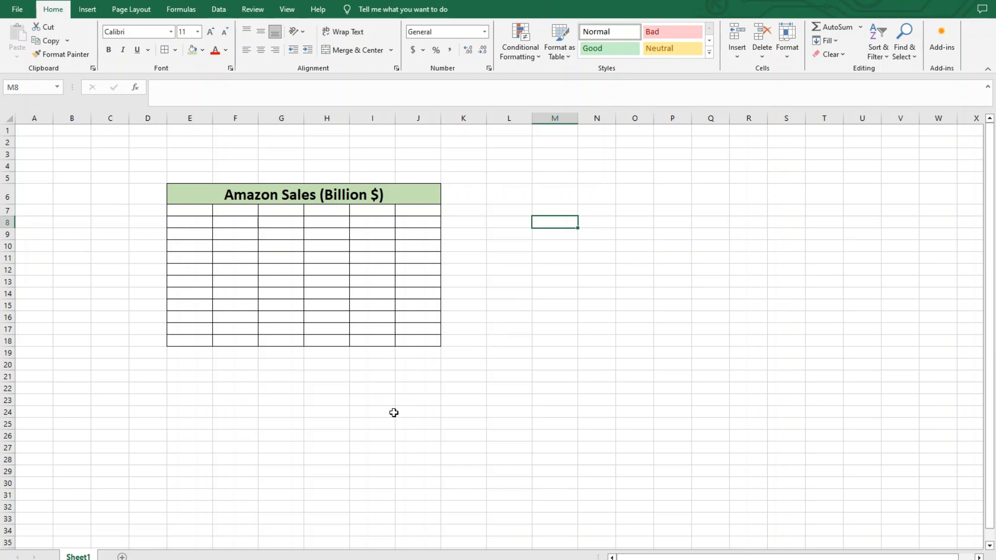
drag(199, 210, 426, 338)
click(531, 302)
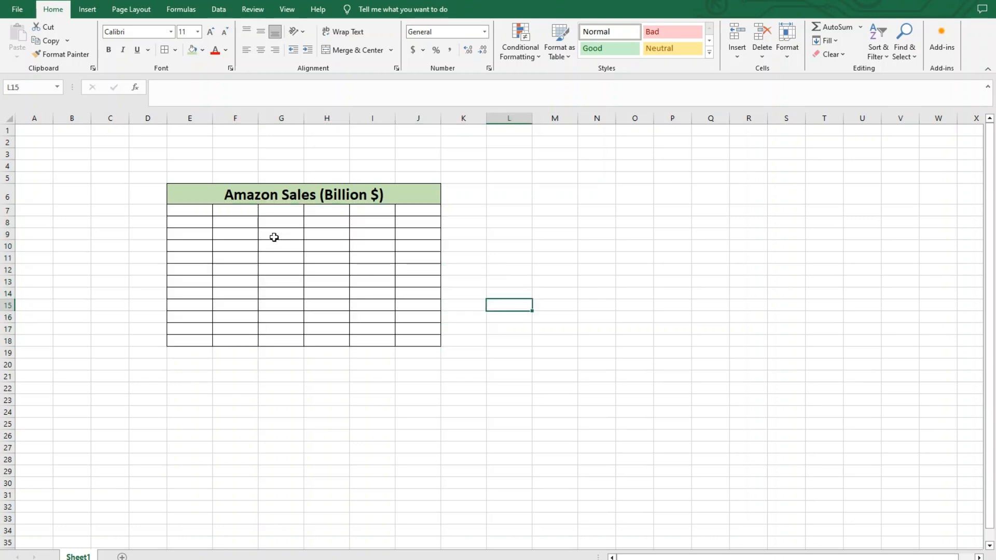
Enter the header "Month" in cell E7, followed by January, February and March in E8:E10.
click(200, 211)
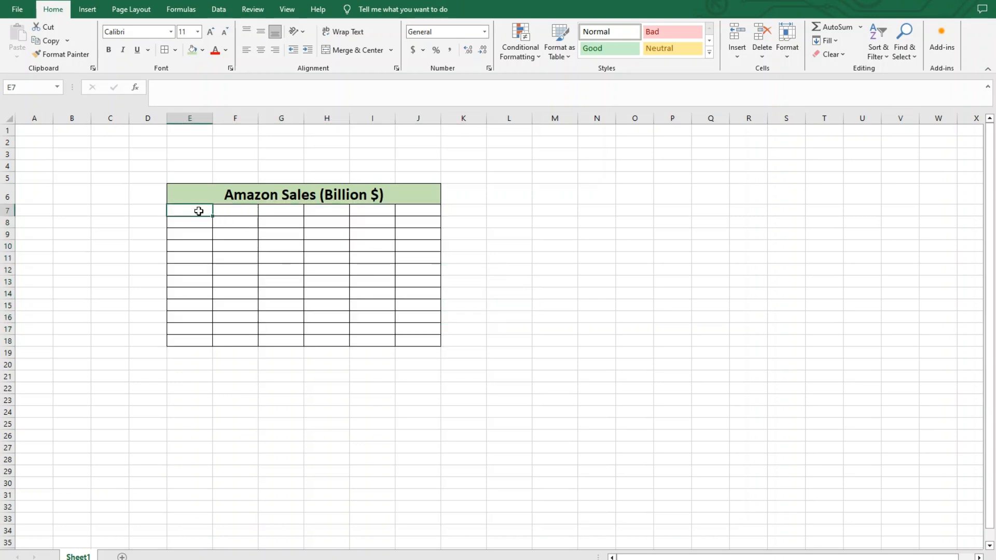
text(Montgh)
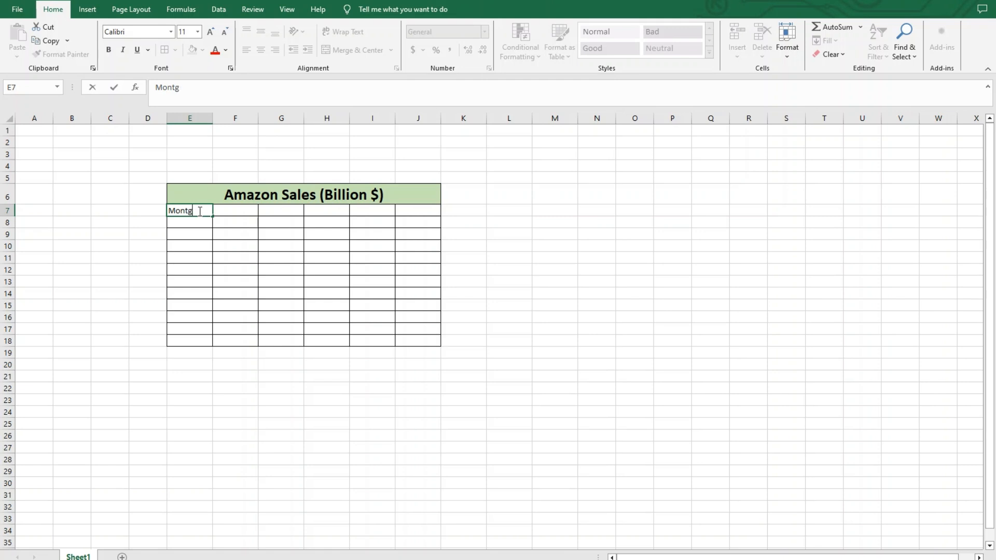
key(Return)
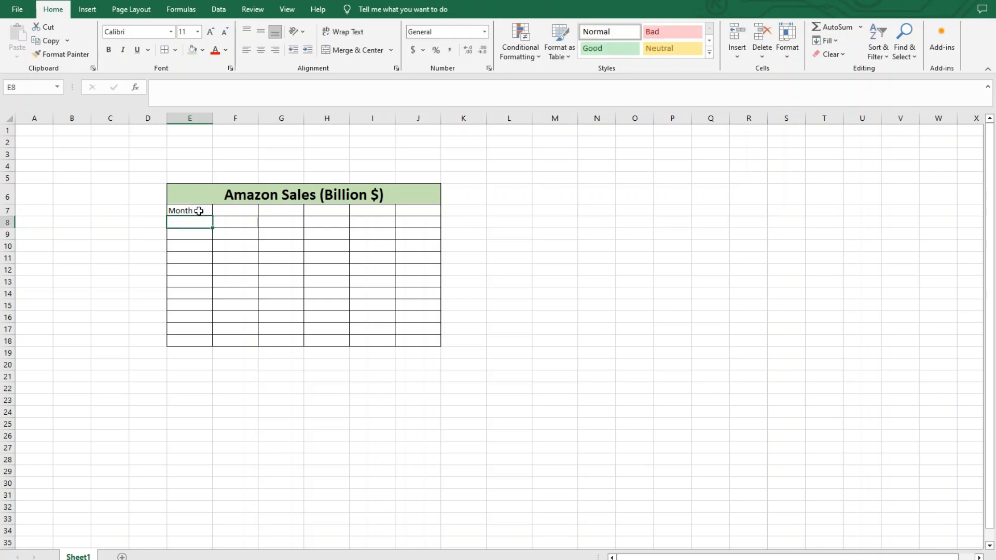
text(January)
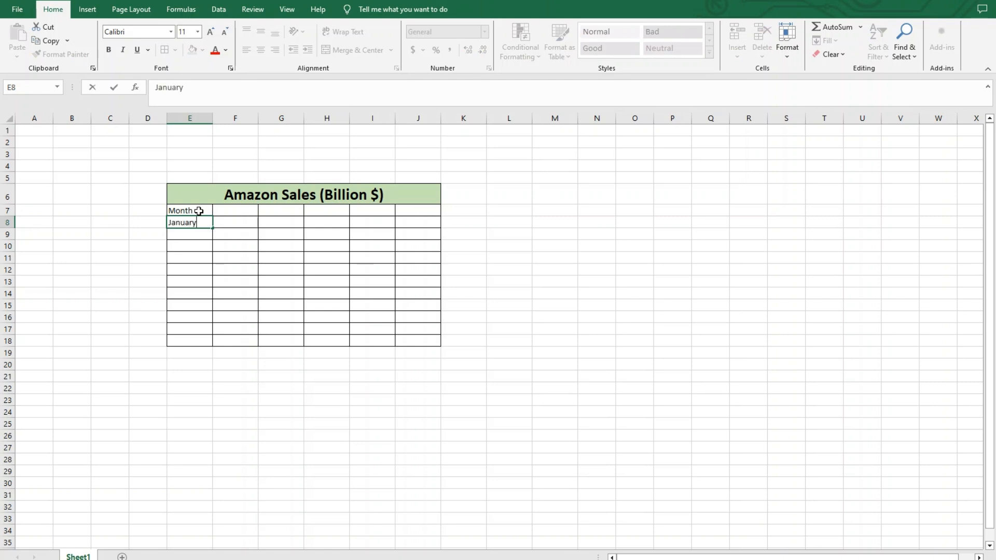
key(Return)
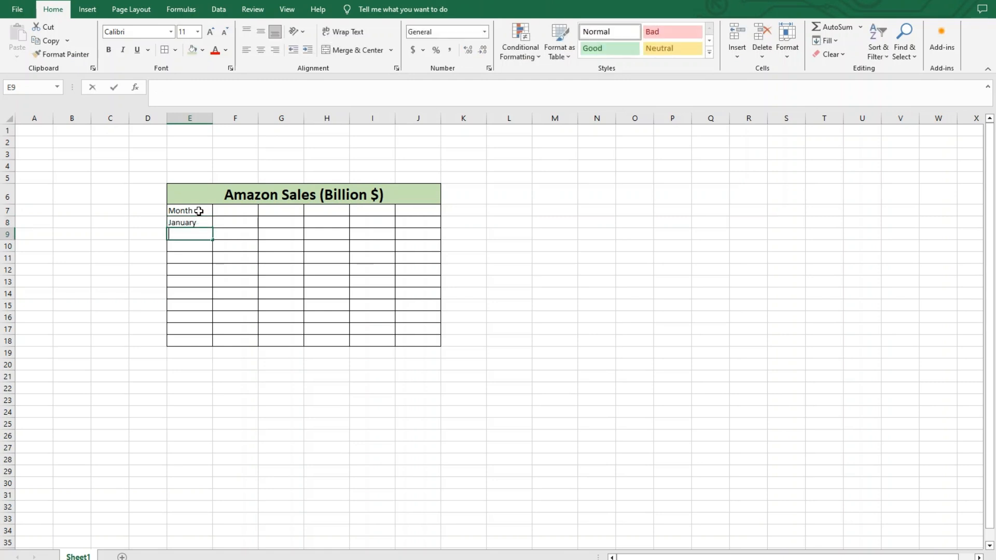
text(Febr)
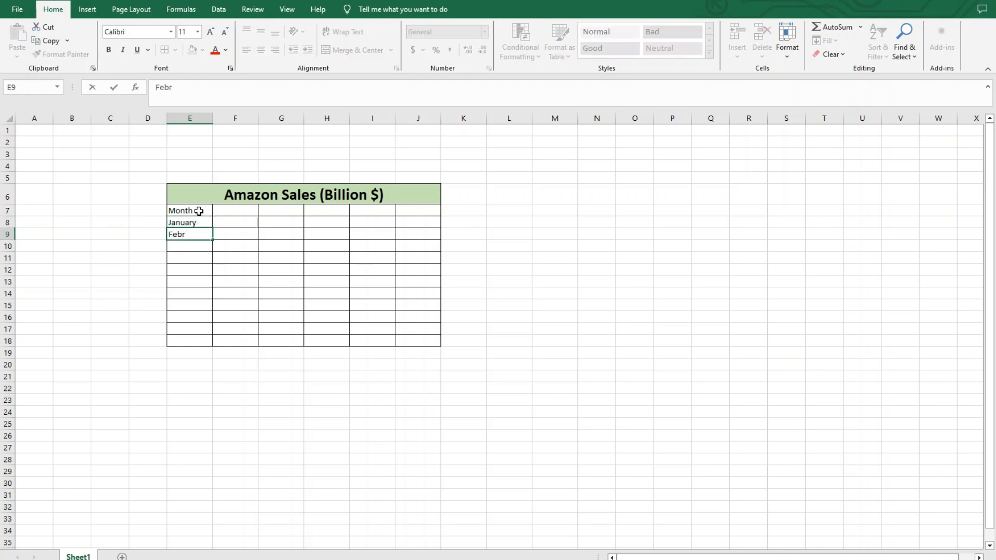
text(uary)
key(Return)
text(Mar)
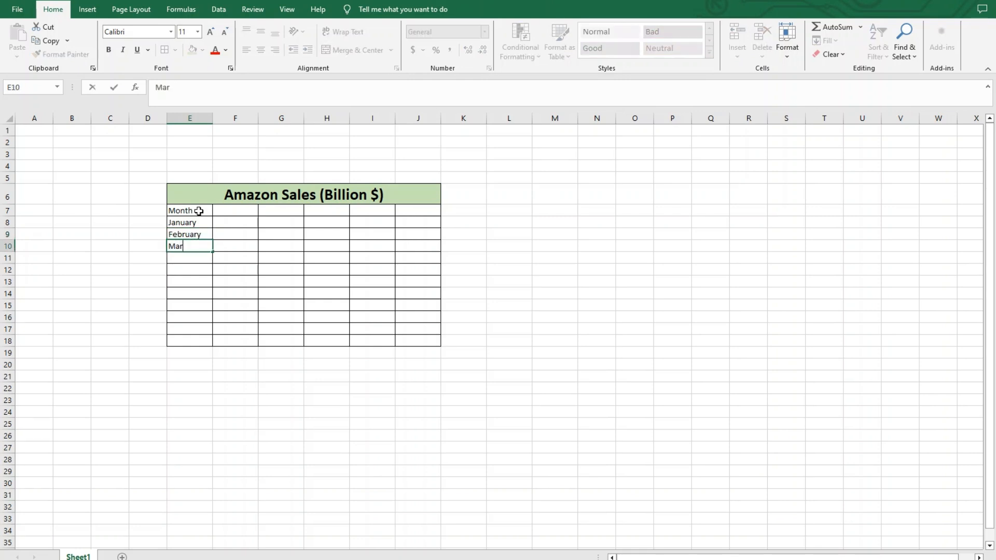
text(ch)
key(Return)
Continue the month list with April, May and June in cells E11:E13.
text(Ap)
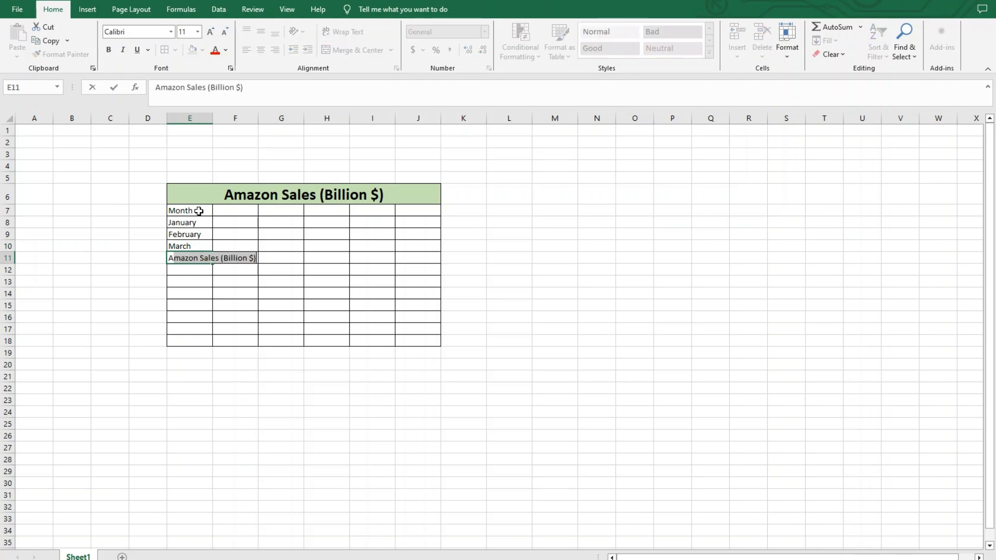
text(ril)
key(Return)
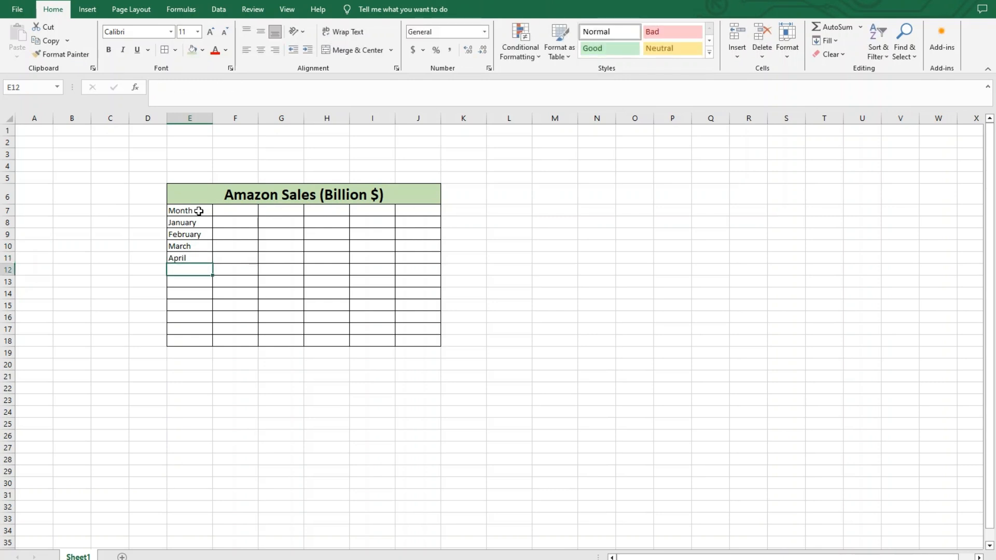
text(May)
key(Return)
text(June)
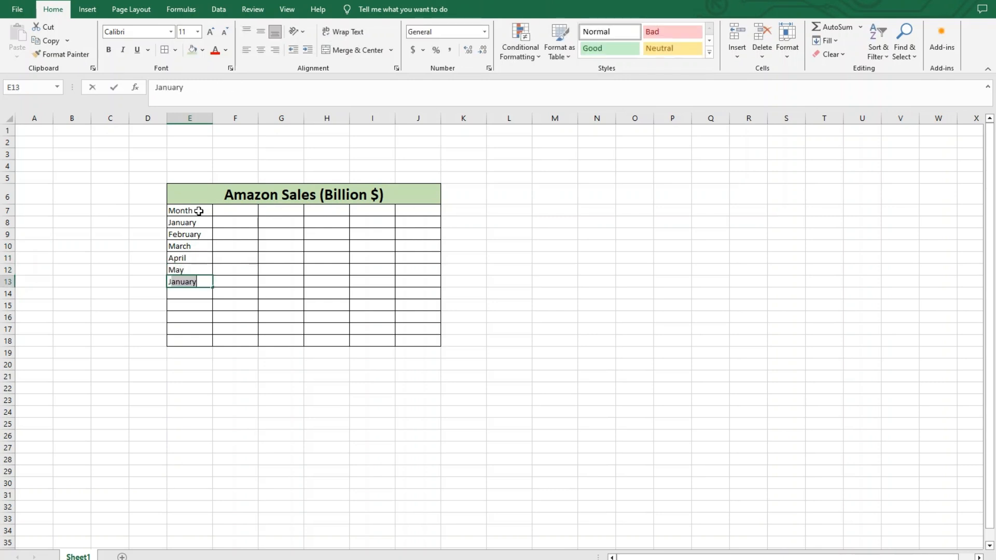
key(Return)
Continue the month list with July, August and September in cells E14:E16.
text(ul)
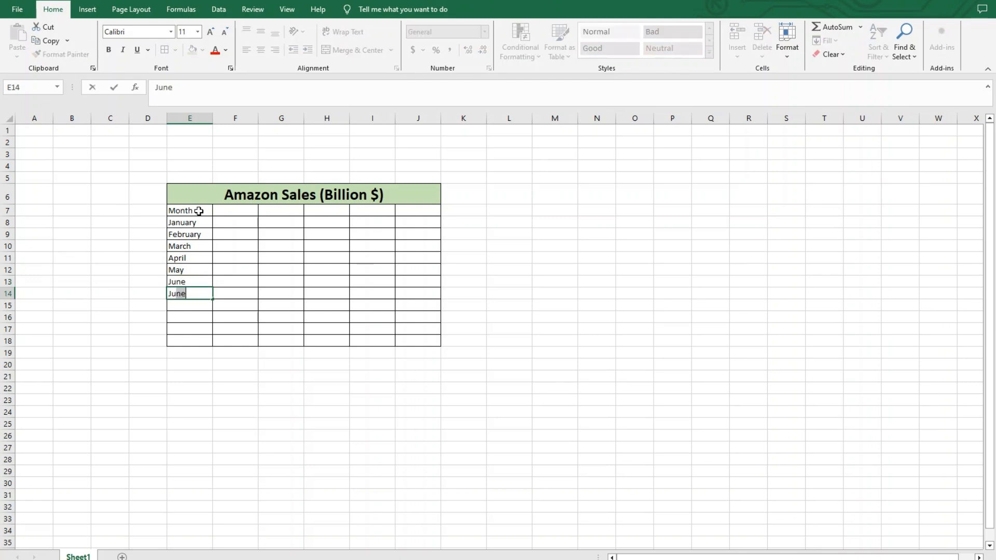
text(y)
key(Return)
text(August)
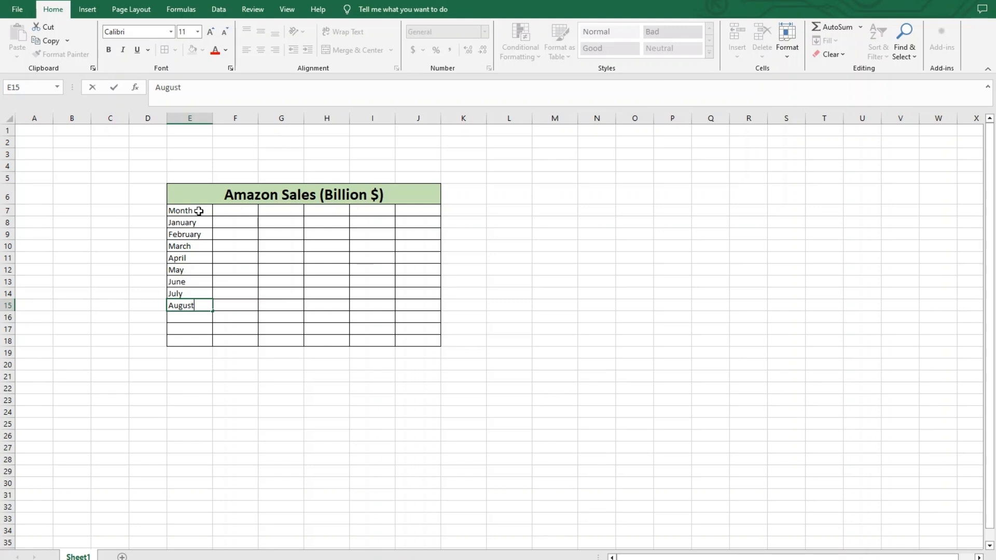
key(Return)
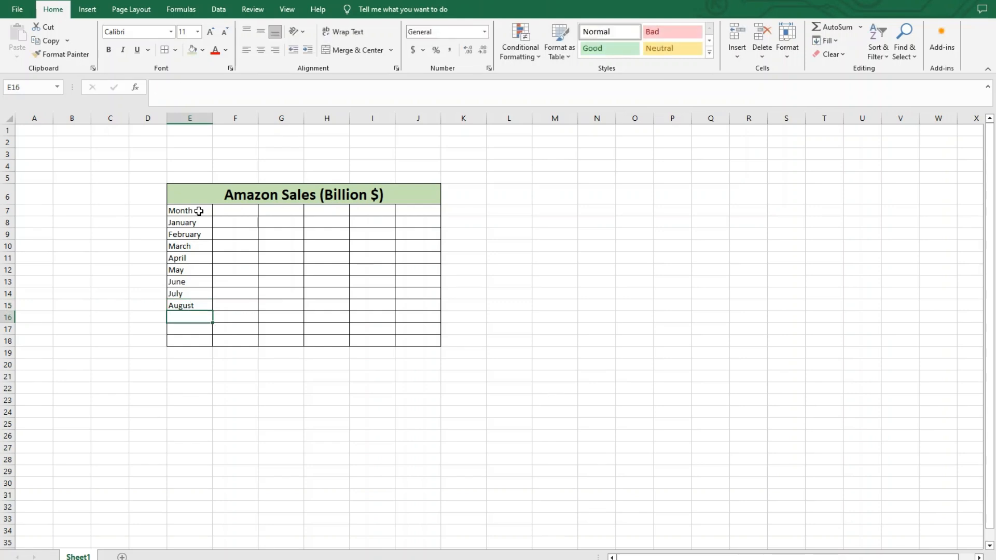
text(Sep)
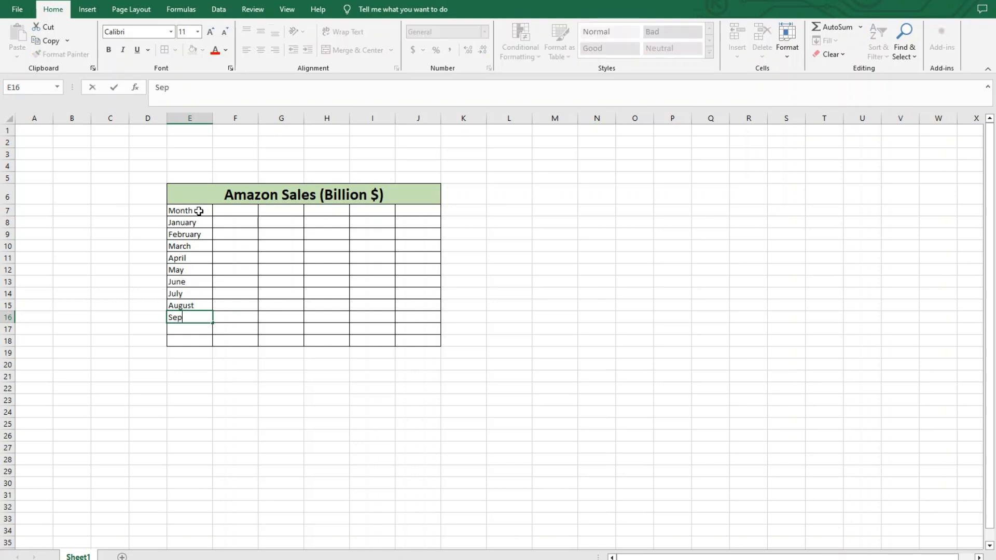
text(tember)
key(Return)
Complete the month list with October, November and December in cells E17:E19.
text(Octobe)
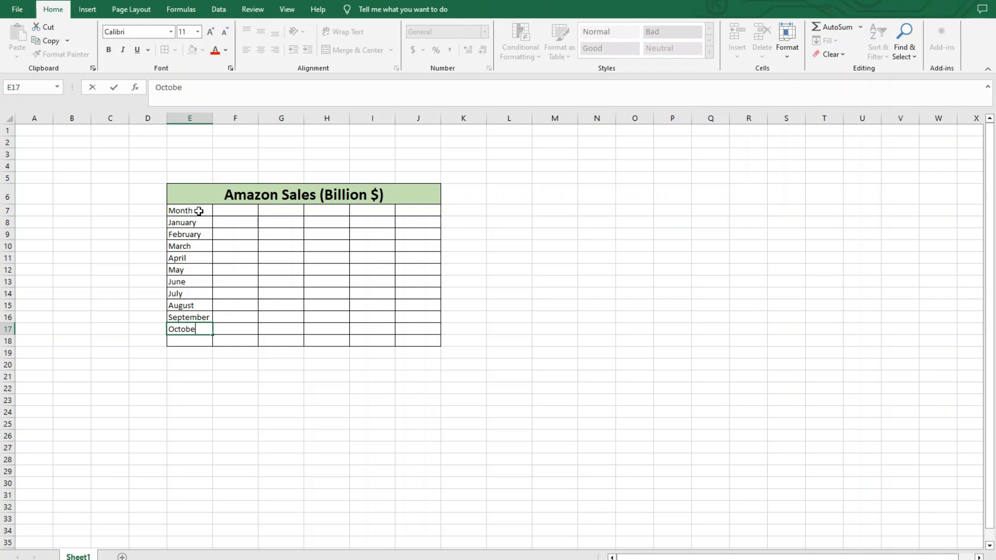
text(r)
key(Return)
text(November)
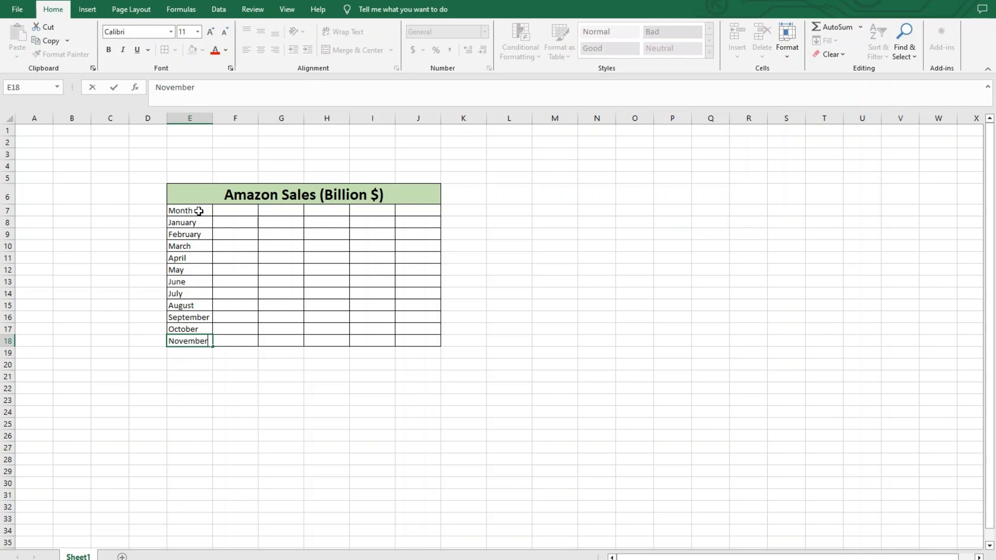
key(Return)
text(December)
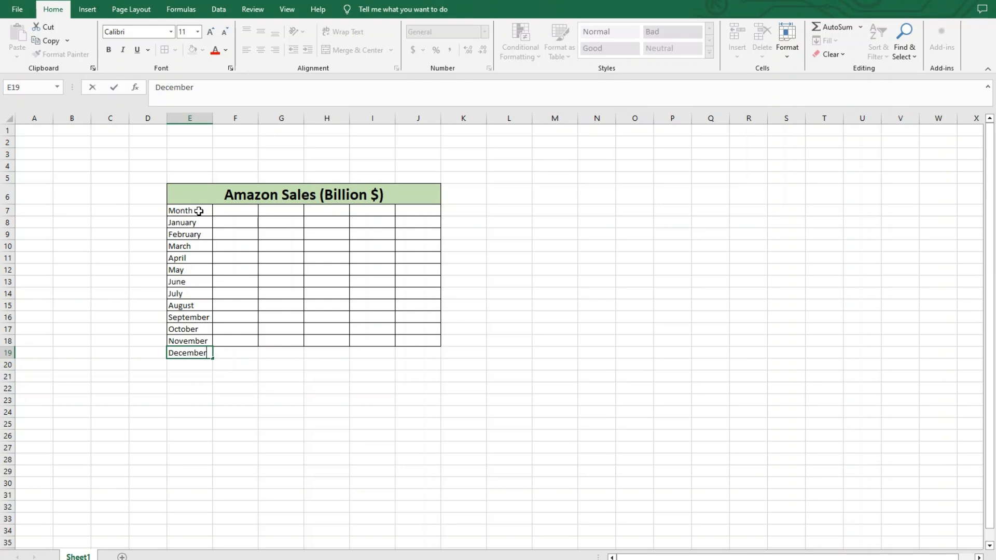
key(Return)
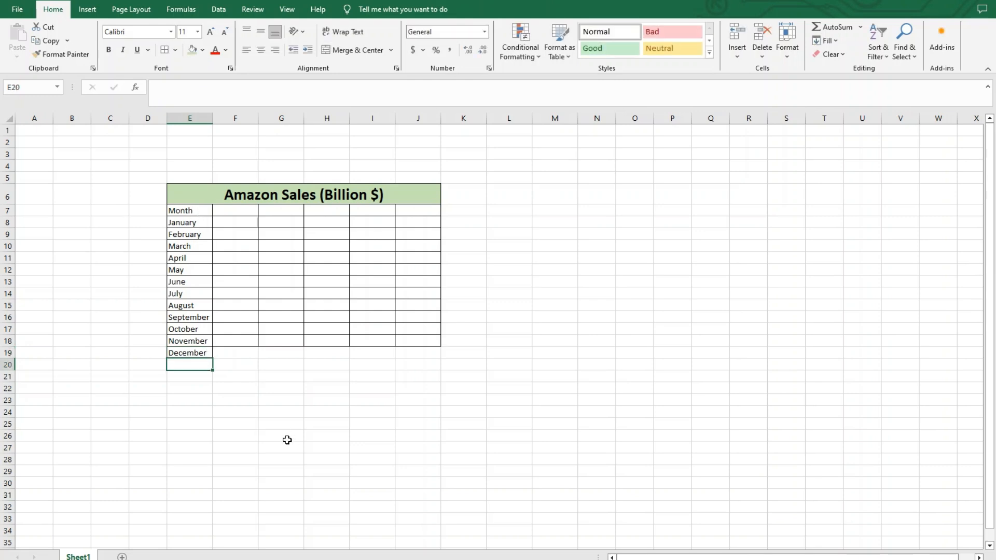
Apply all borders to the December row, E19:J19, extending the table grid.
click(255, 378)
drag(200, 353, 435, 350)
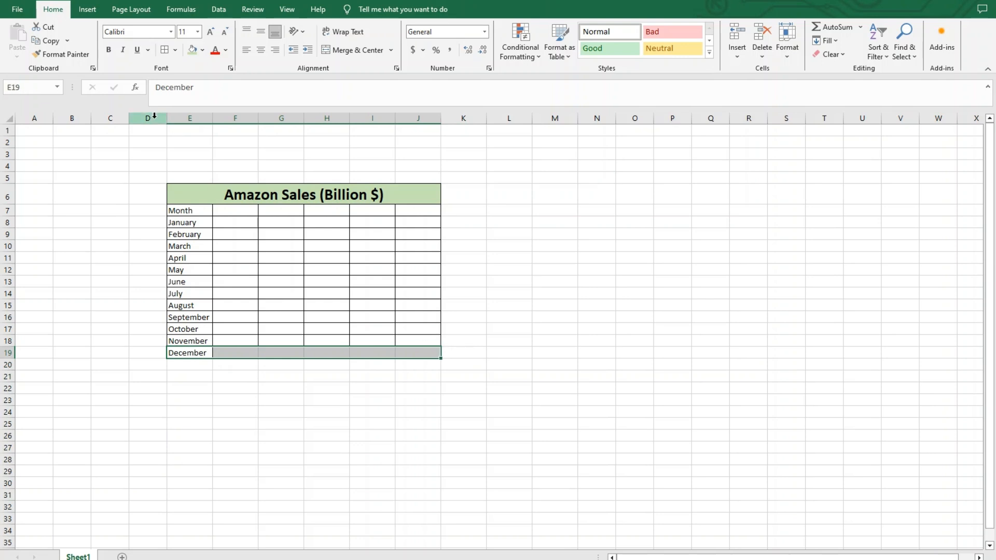
click(165, 52)
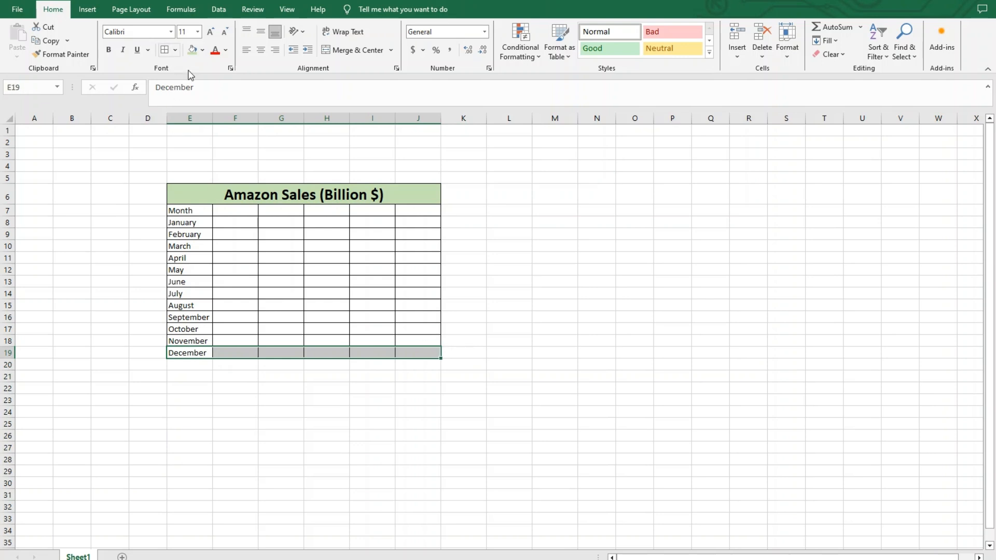
click(511, 342)
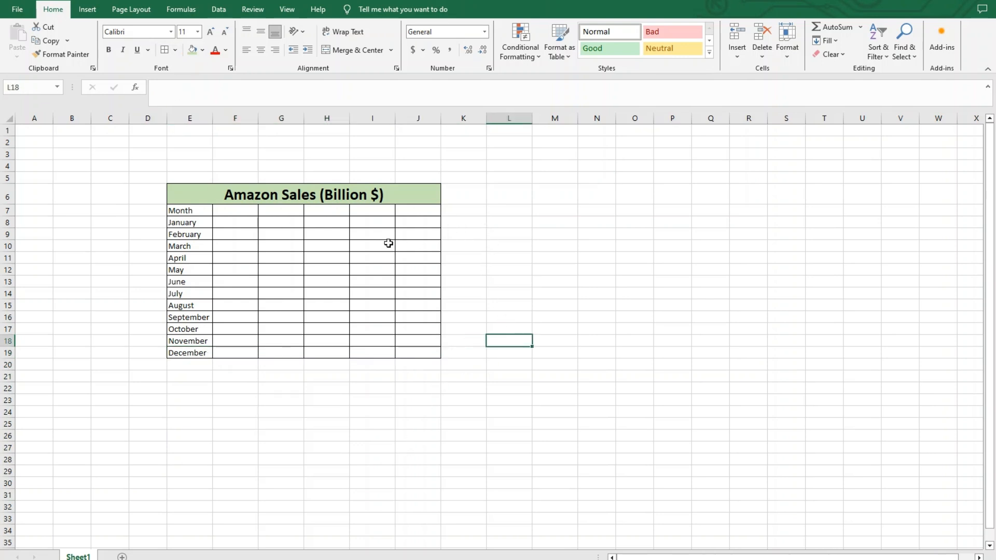
Enter the year headers 2019, 2020, 2021, 2022 and 2023 across cells F7:J7.
click(234, 209)
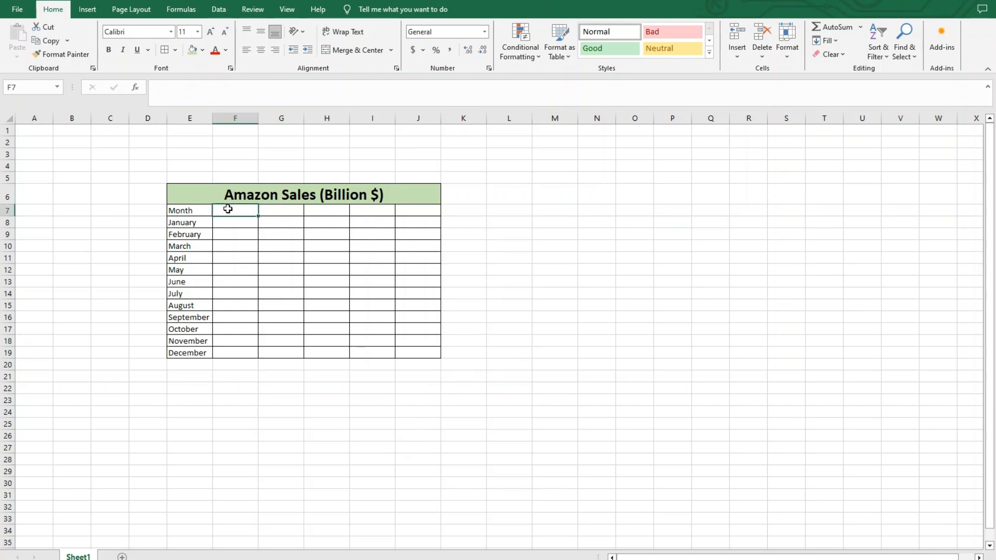
text(2)
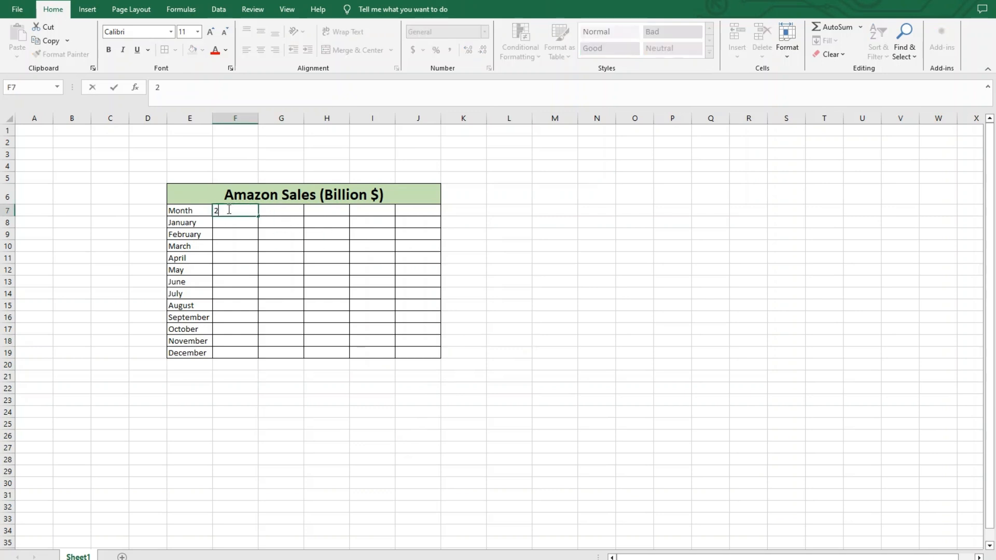
text(019)
key(Tab)
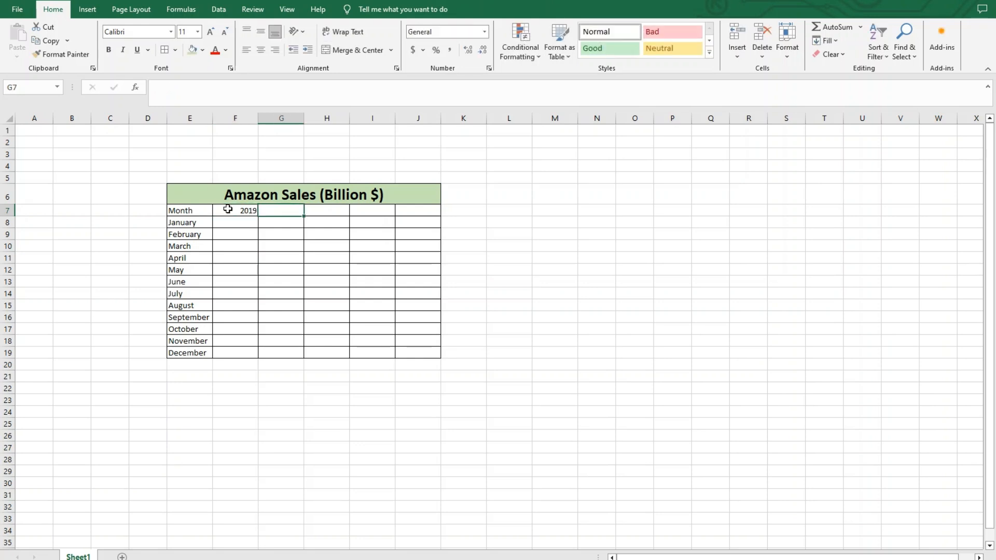
text(2020)
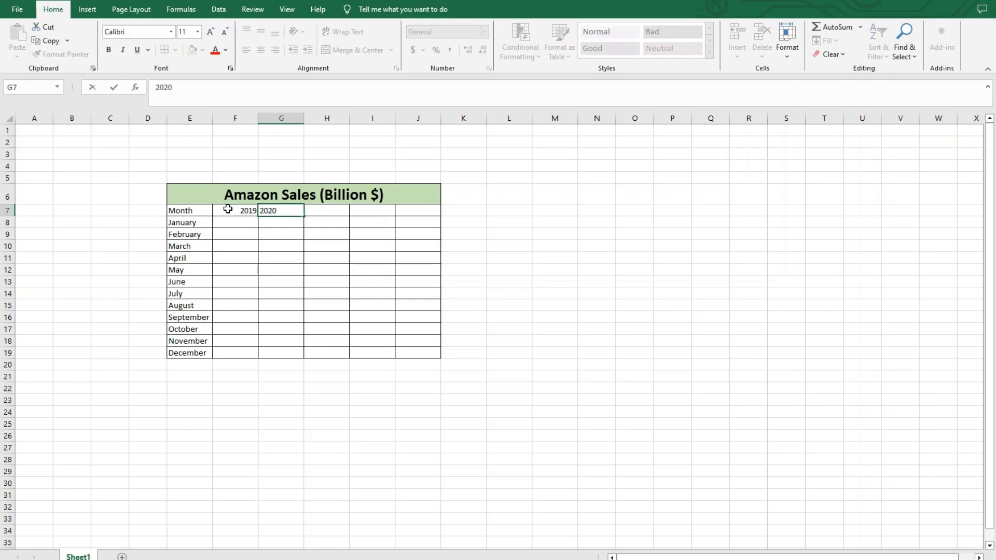
key(Tab)
text(20)
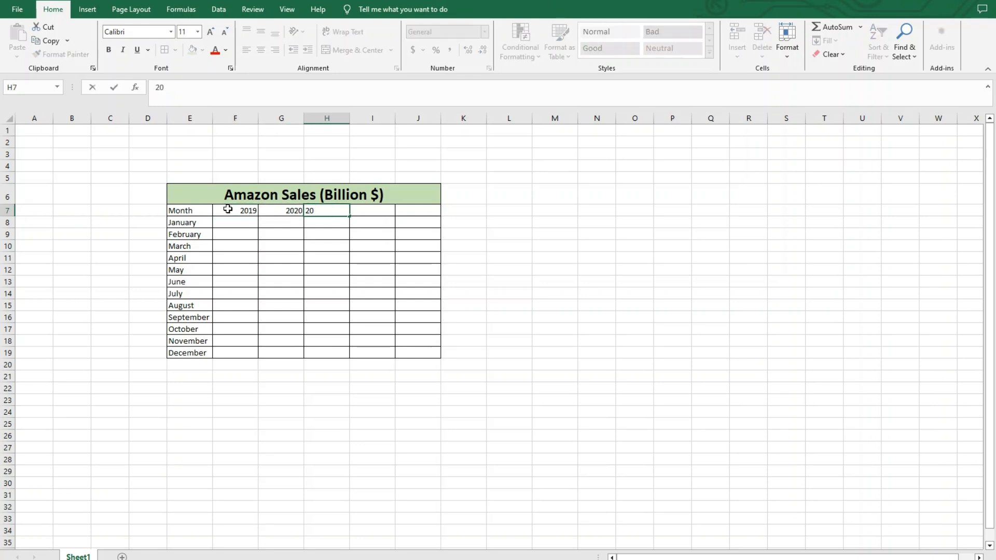
text(21)
key(Tab)
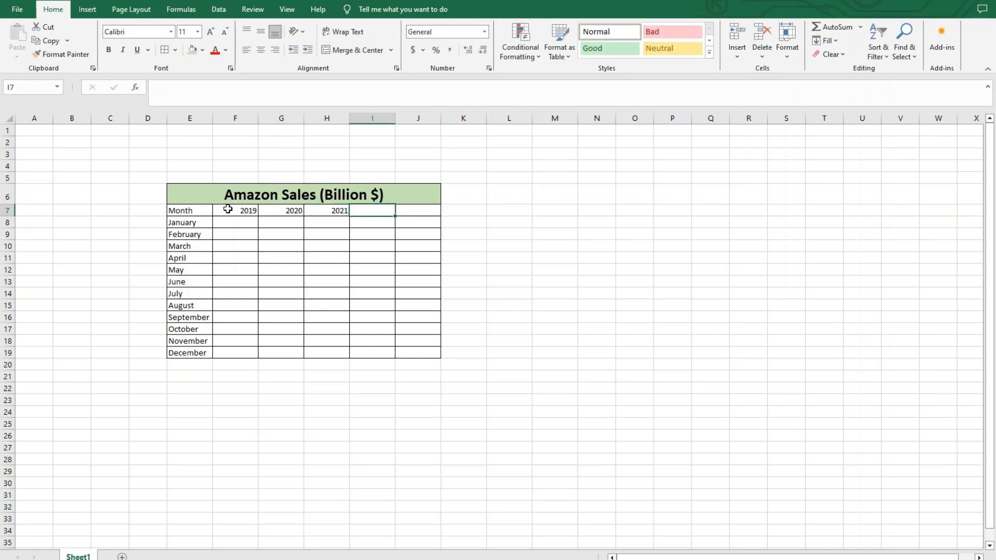
text(2022)
key(Tab)
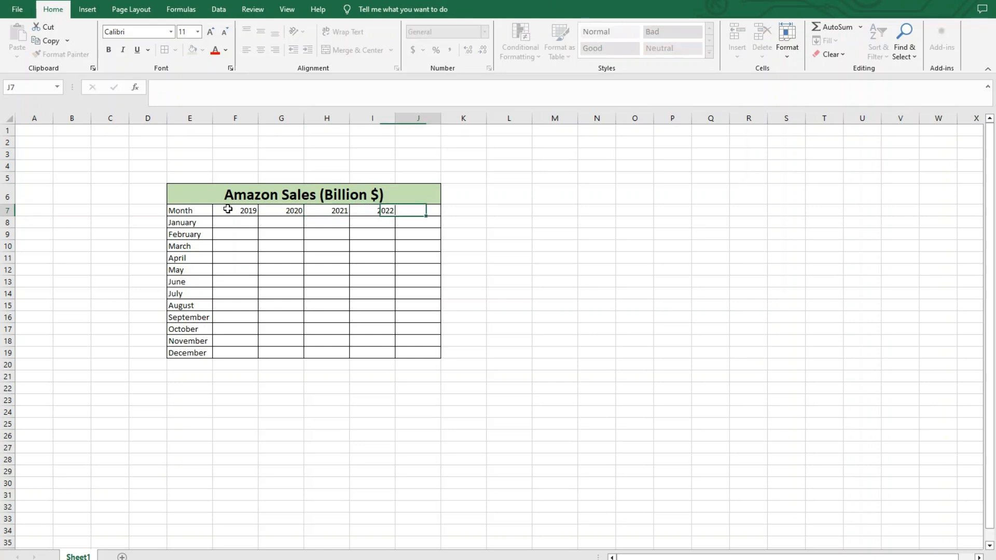
text(2023)
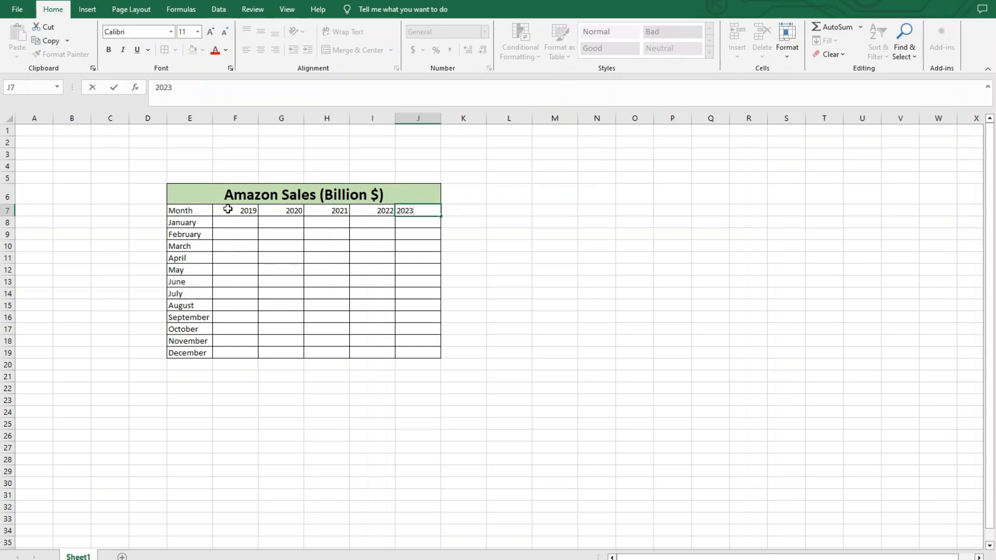
key(Return)
click(523, 266)
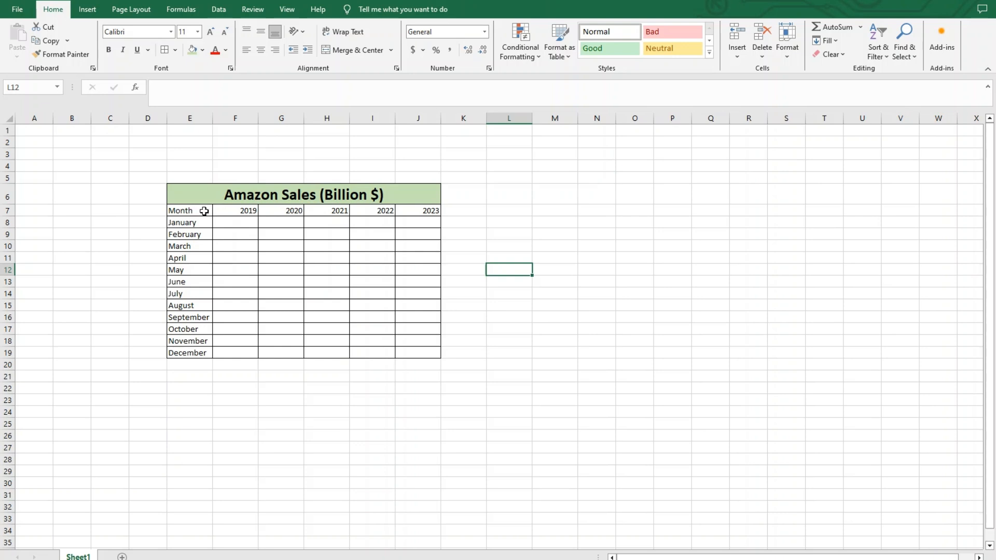
Fill the header row, E7:J7, with the lightest gold theme color.
drag(204, 211, 413, 210)
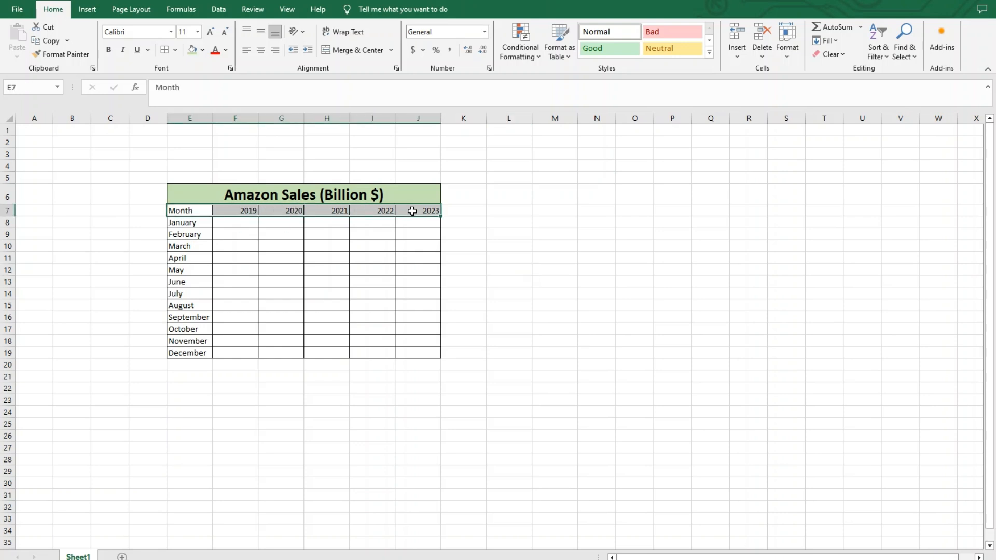
click(203, 50)
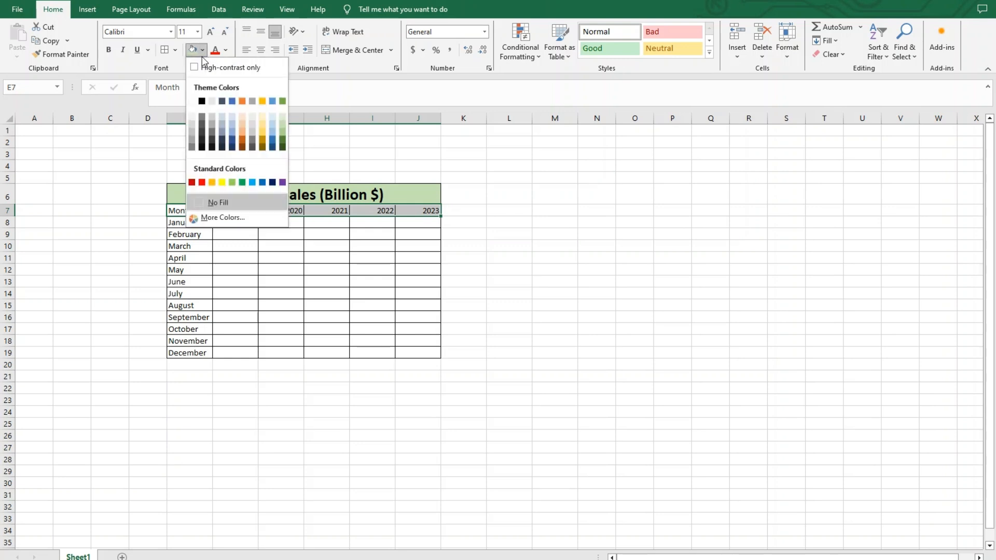
click(265, 117)
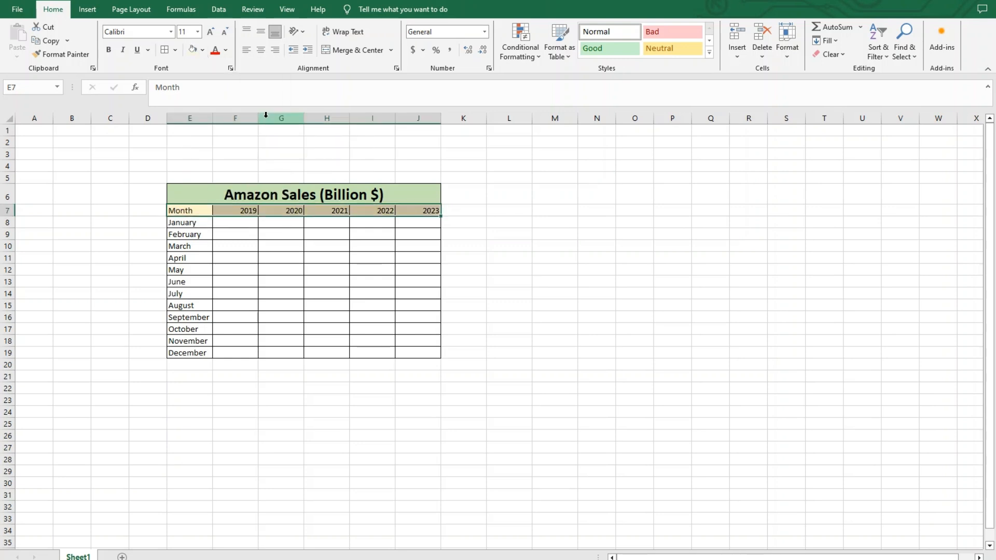
Set the header row, E7:J7, to font size 14 and make it bold.
click(197, 32)
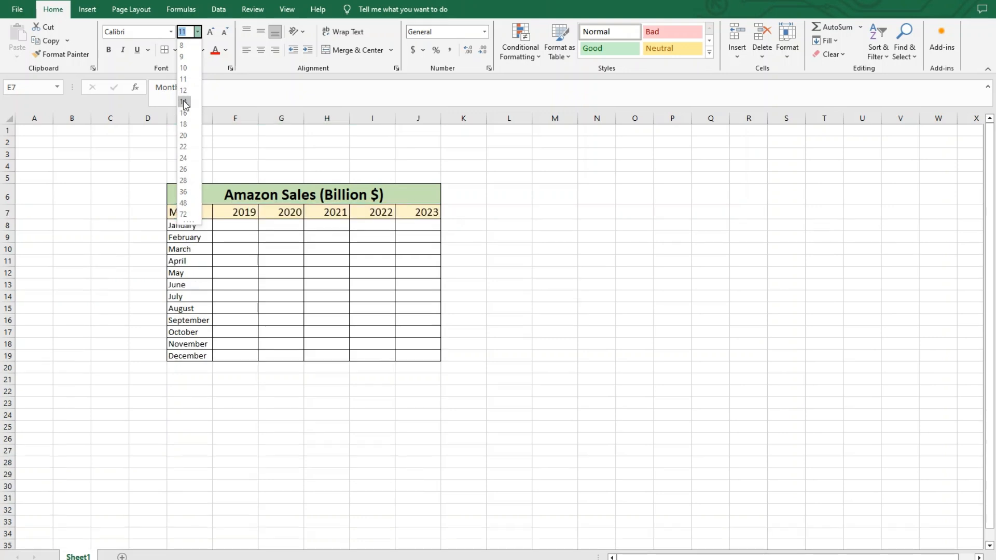
click(185, 102)
click(109, 49)
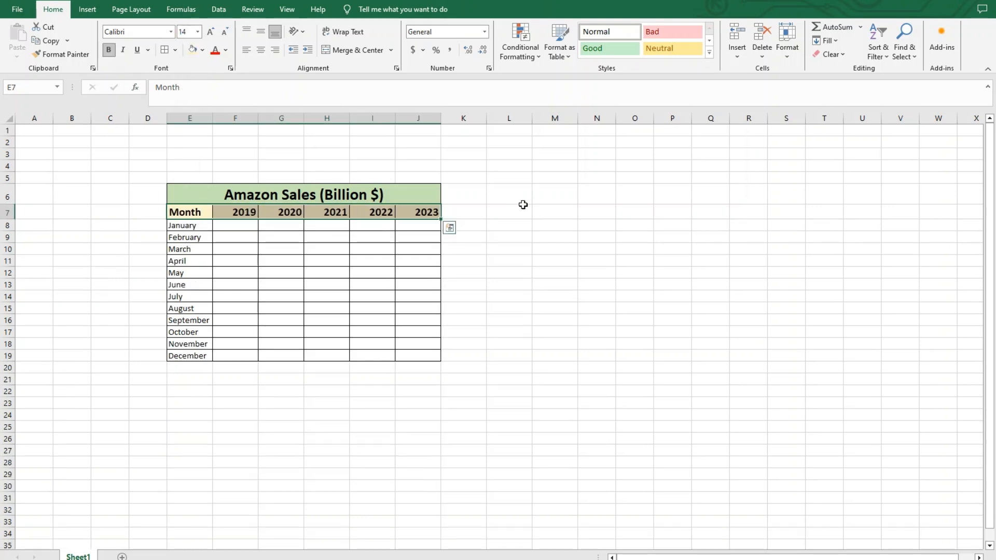
click(523, 207)
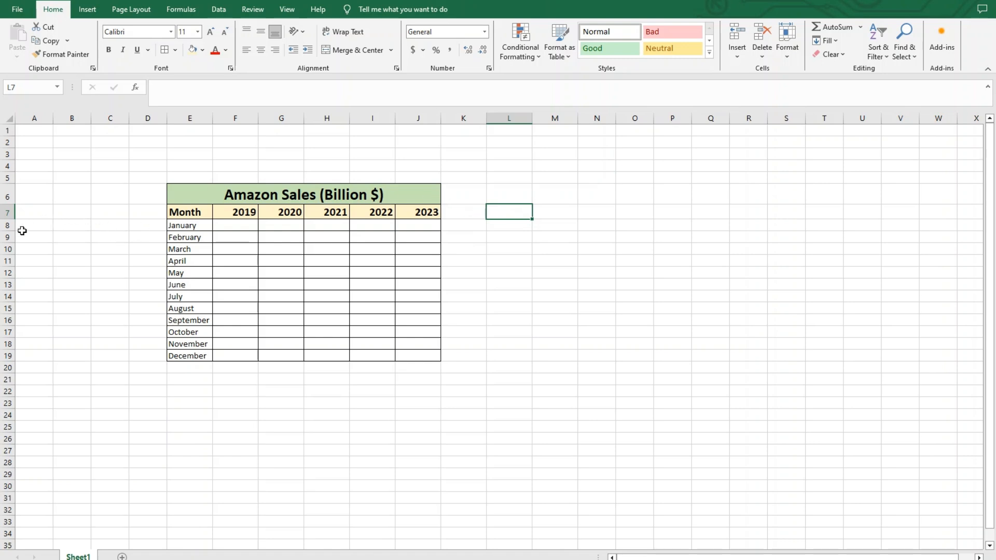
Try increasing the heights of individual month rows, starting with the January row, and undo the changes.
drag(11, 231, 9, 252)
click(7, 259)
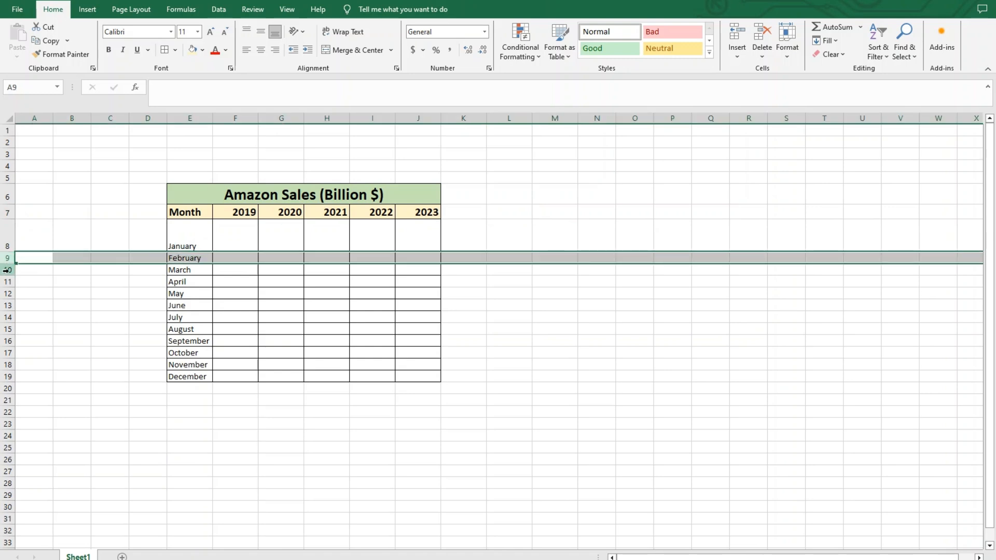
ctrl+click(7, 270)
drag(14, 277, 13, 294)
key(ctrl+z)
key(ctrl+z)
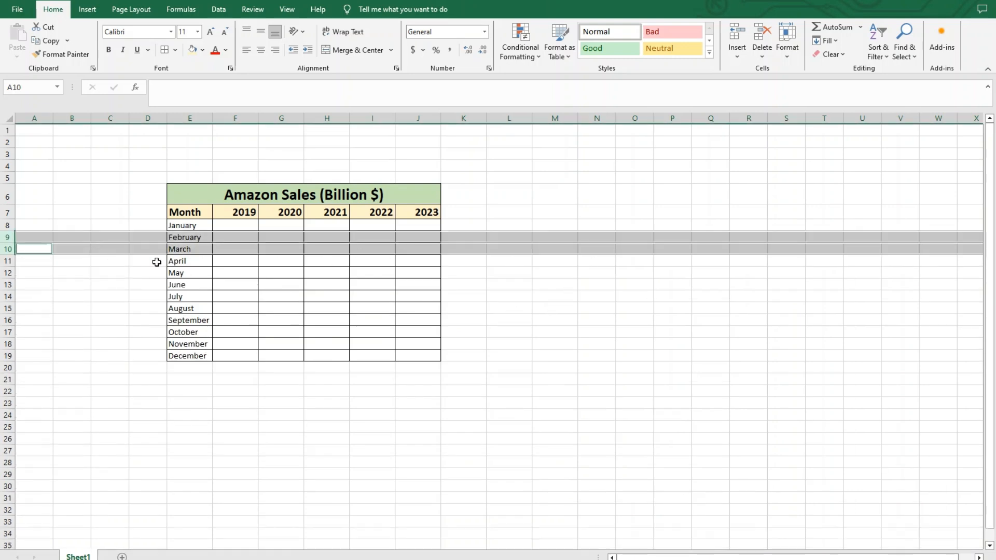
Delete column H twice, removing the 2021 and 2022 columns, and undo both deletions.
click(317, 117)
right_click(318, 115)
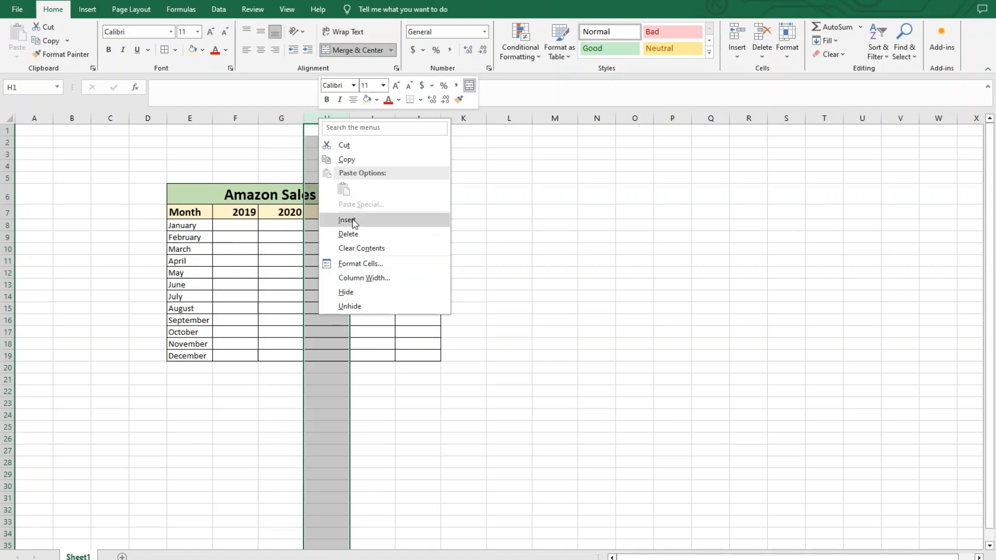
click(378, 233)
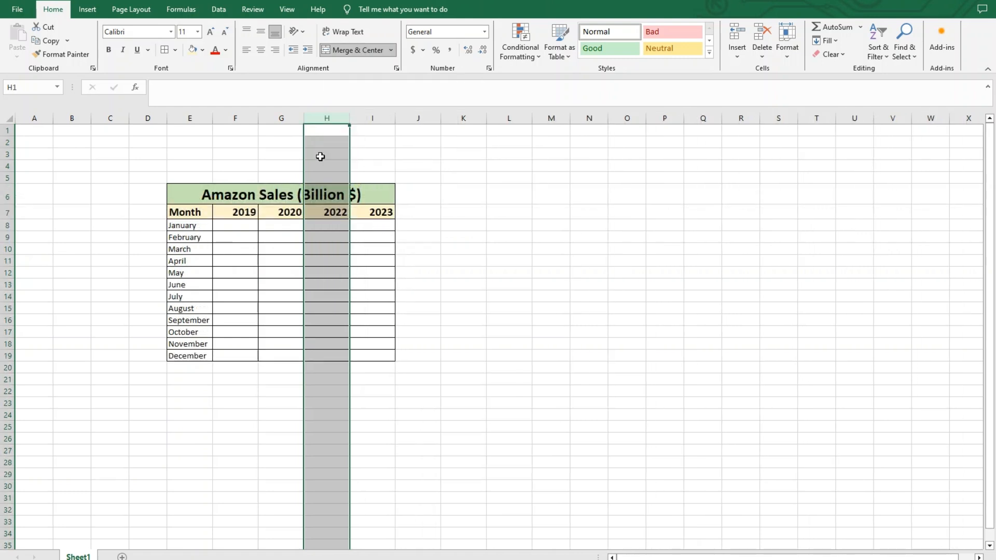
right_click(326, 117)
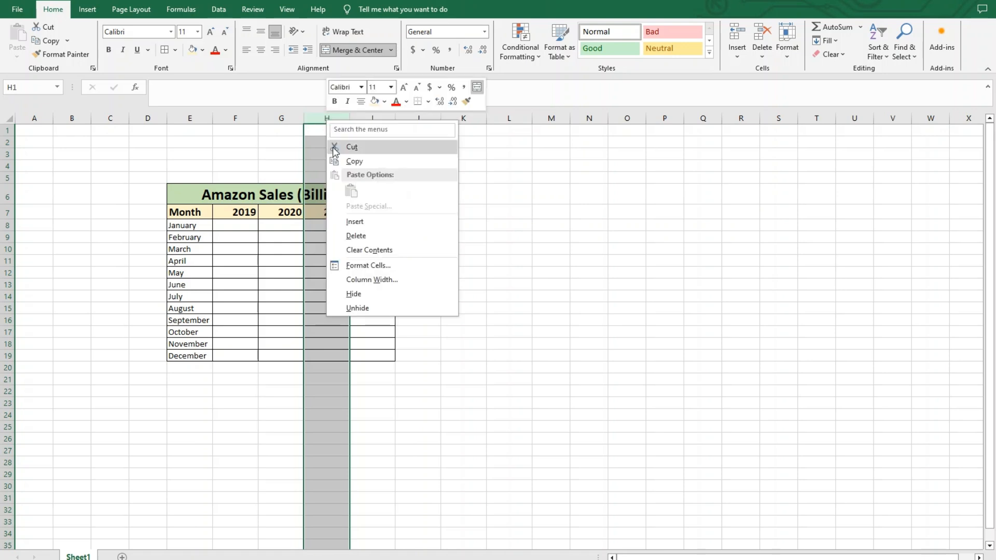
click(357, 238)
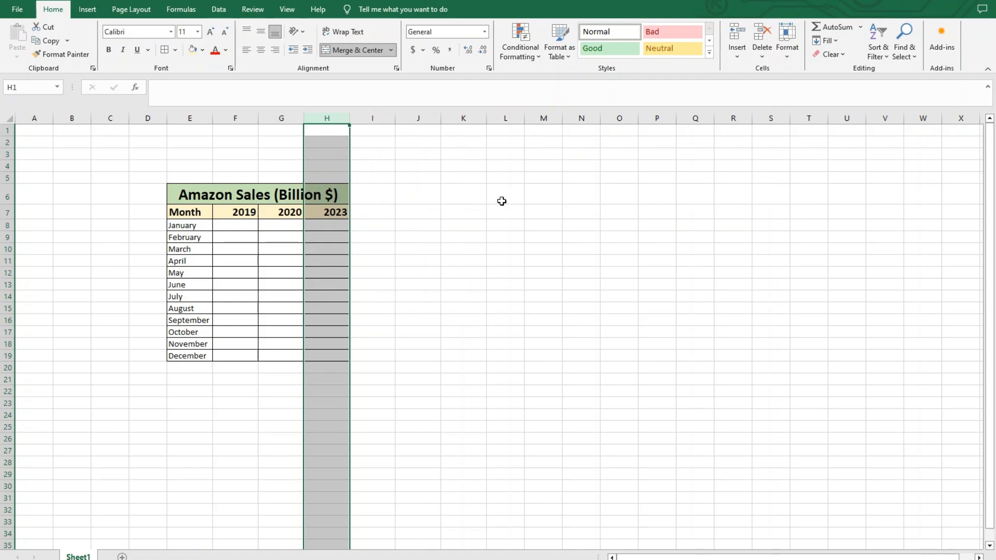
key(ctrl+z)
key(ctrl+z)
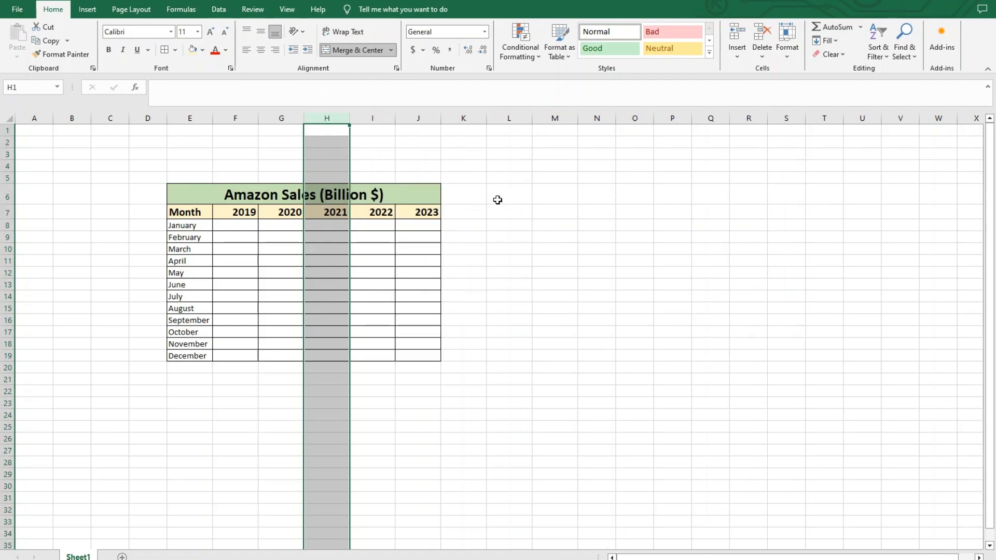
Insert a blank column between the 2020 and 2021 columns and delete it again.
right_click(340, 116)
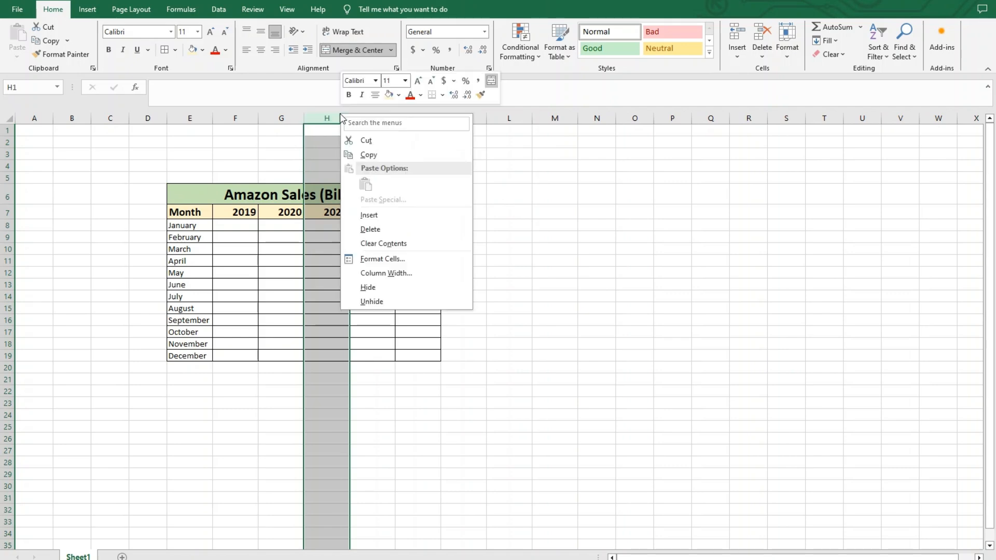
click(431, 216)
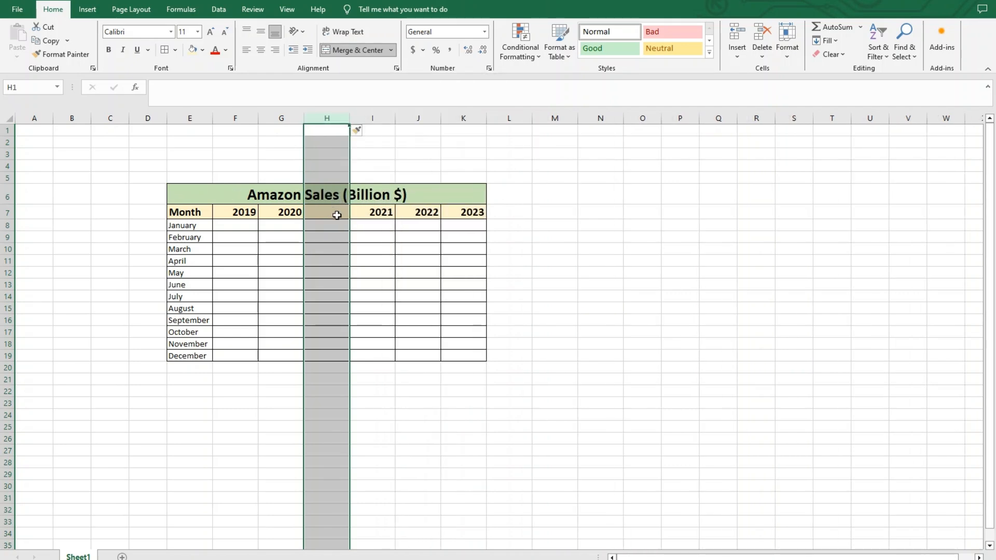
click(677, 214)
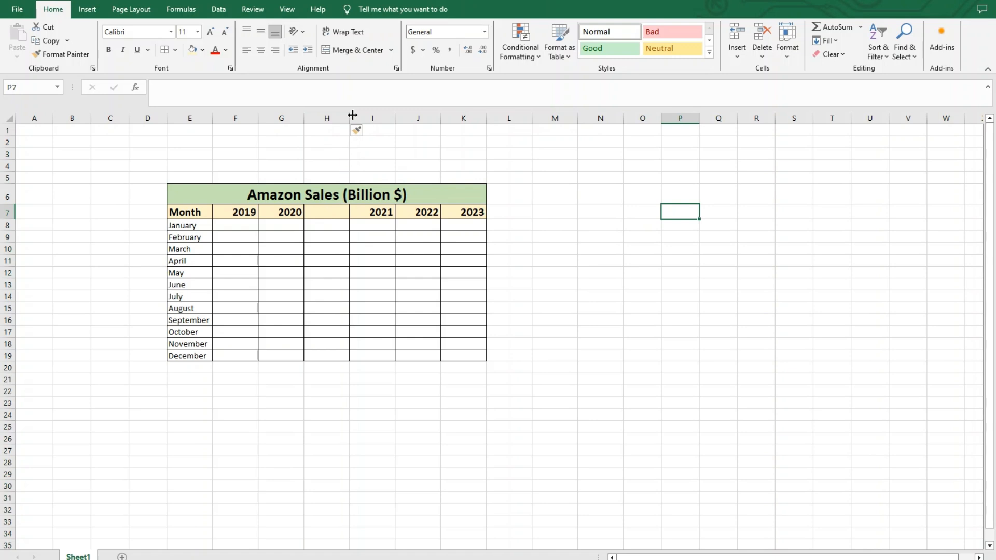
click(332, 117)
right_click(334, 116)
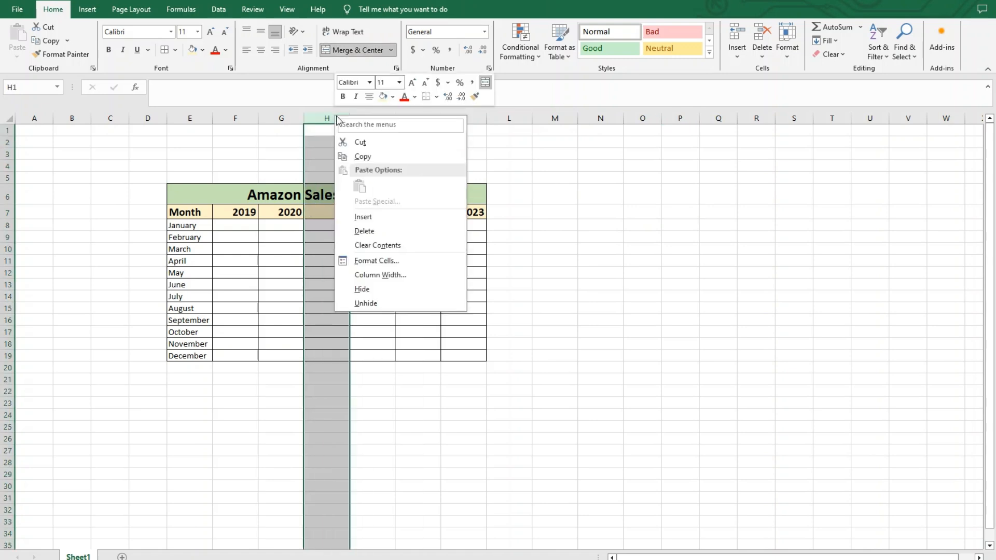
click(370, 240)
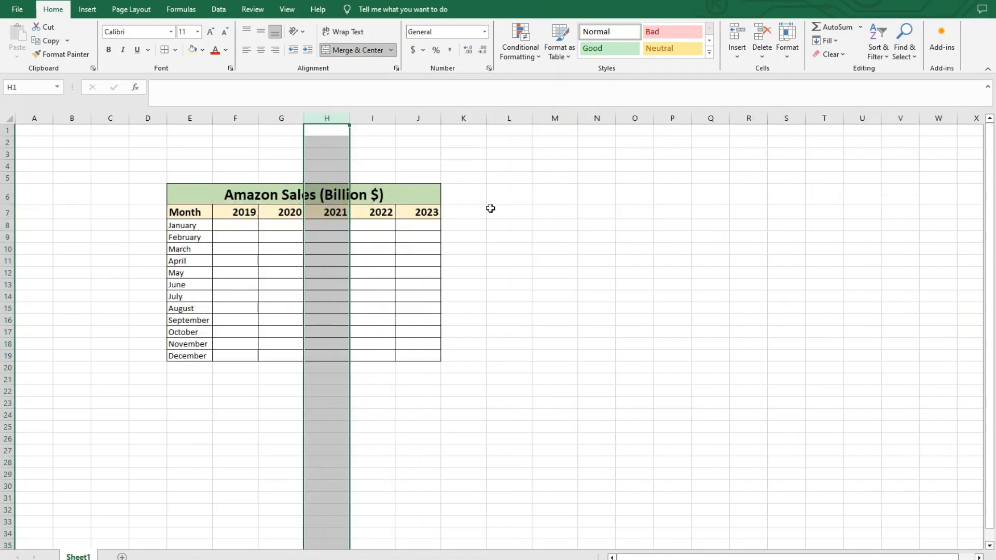
click(493, 209)
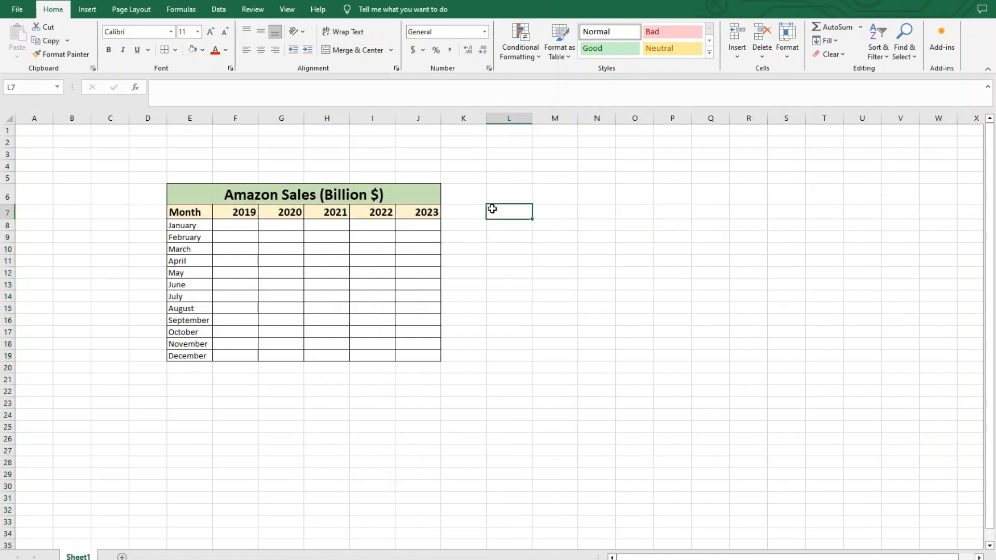
drag(4, 270, 4, 273)
click(4, 273)
right_click(4, 272)
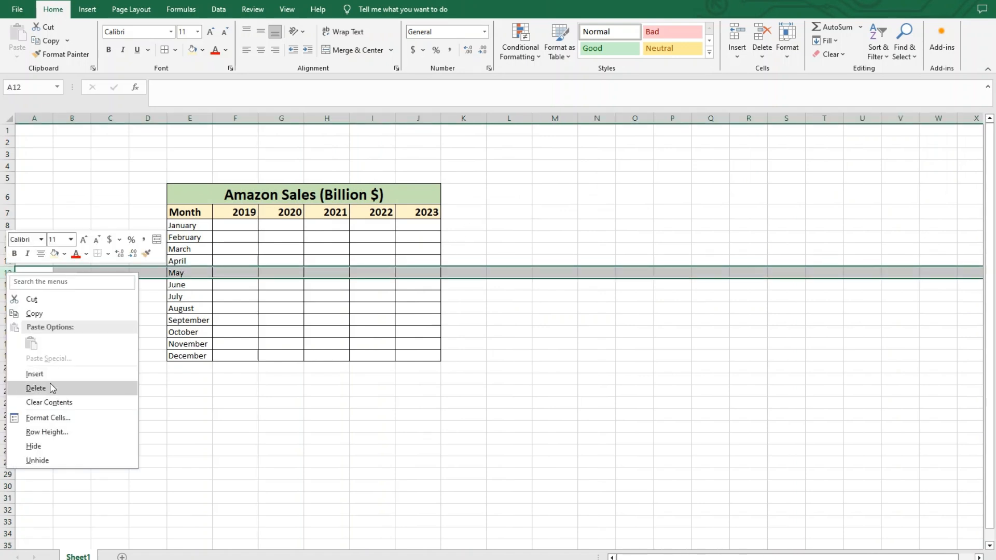
click(196, 375)
click(245, 323)
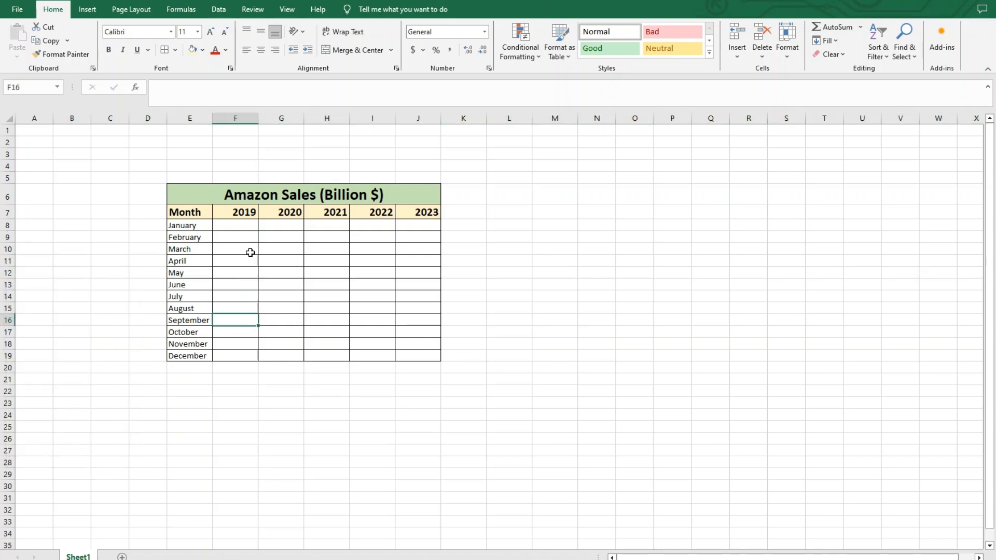
Enter 34.5 as the January 2019 value in F8 and clear the cell again.
click(241, 225)
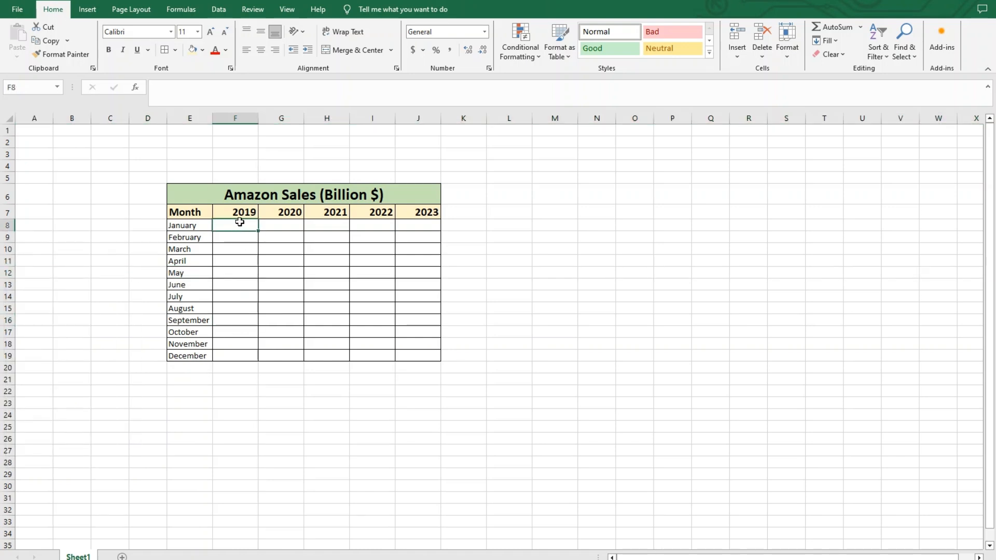
text(34)
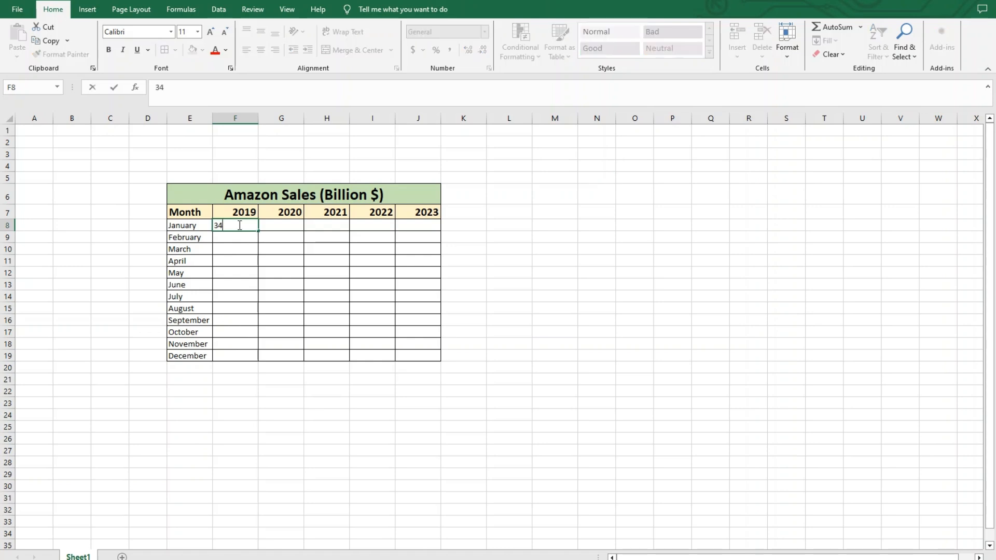
text(.5)
key(Return)
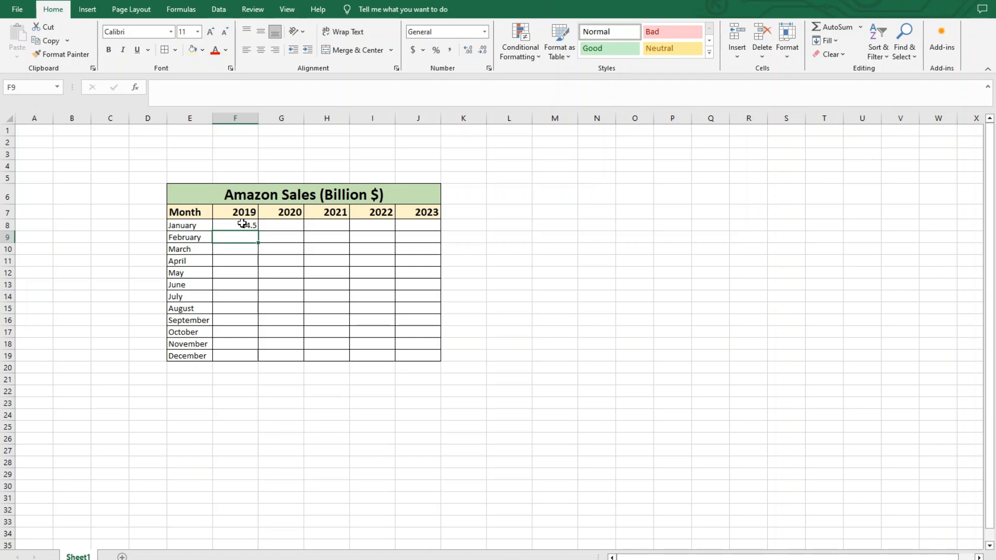
click(243, 225)
key(BackSpace)
key(Return)
right_click(242, 226)
click(236, 226)
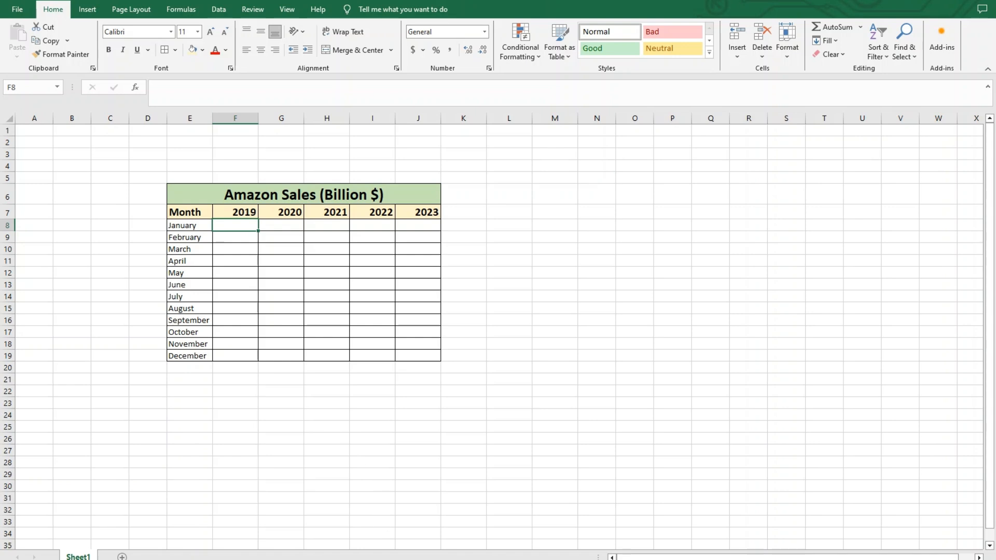
Copy the sales figures in A1:E12 of the other open workbook and return to the sales table.
click(363, 547)
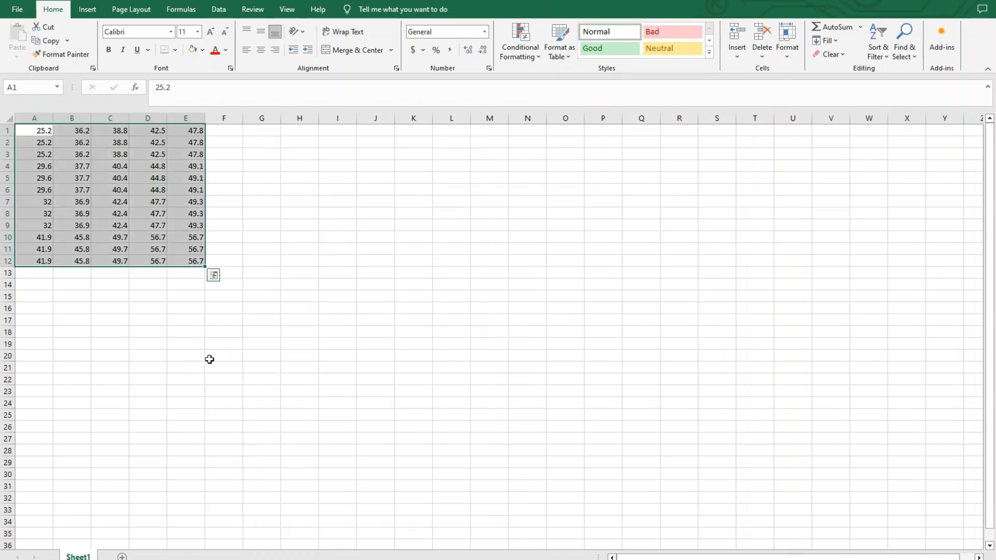
key(ctrl+c)
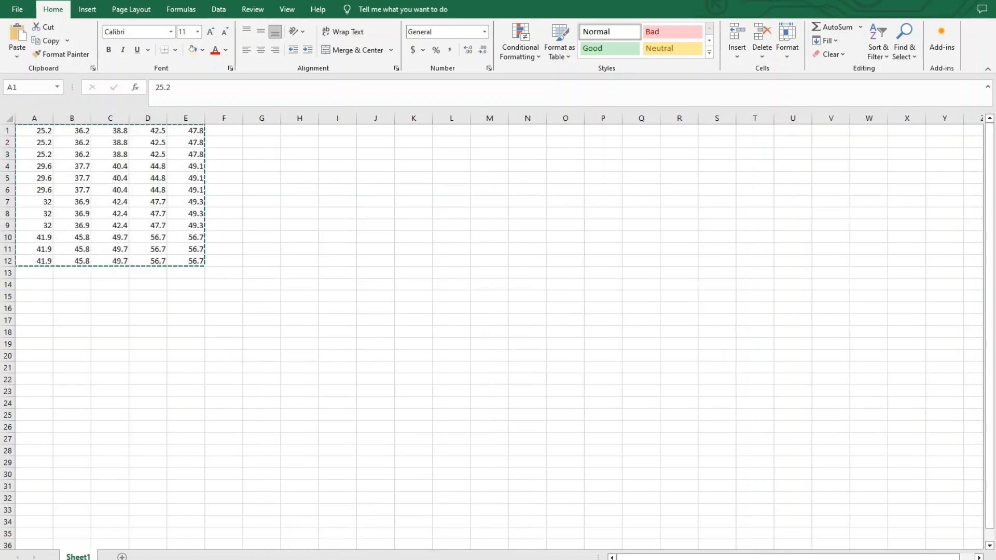
click(439, 558)
click(439, 558)
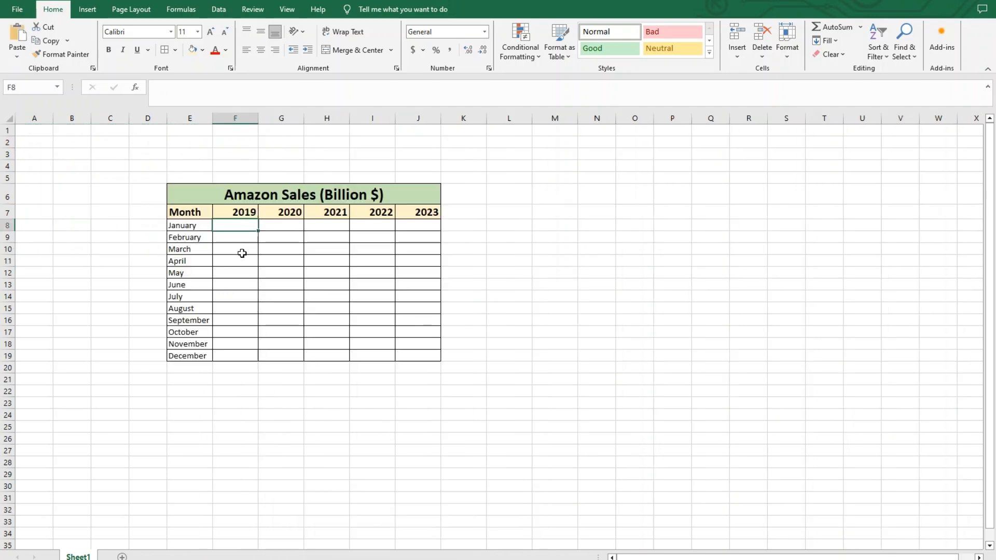
Paste the copied sales figures into the table from cell F8, filling F8:J19 and keeping the existing borders.
click(246, 270)
drag(250, 226, 432, 355)
click(534, 317)
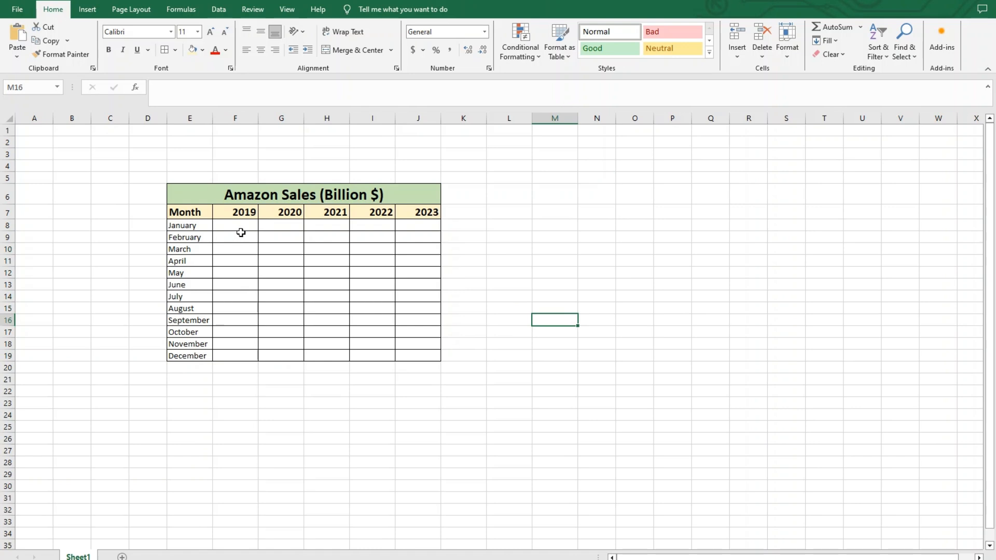
click(244, 223)
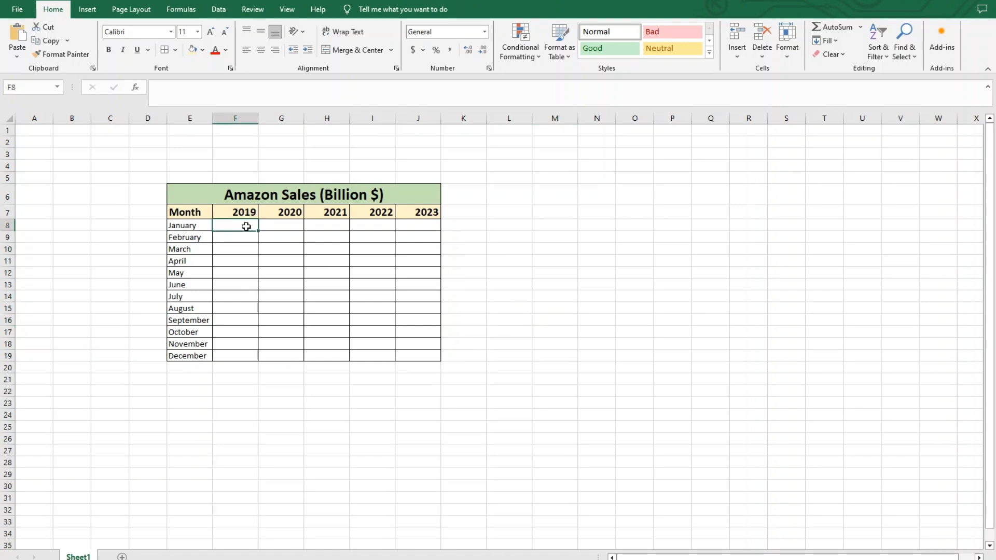
right_click(247, 225)
click(291, 295)
click(490, 314)
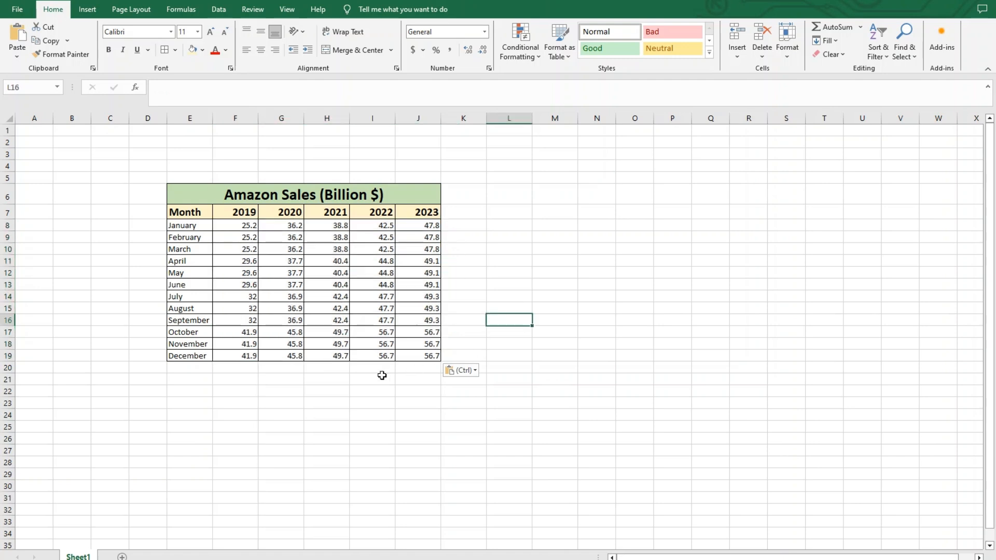
drag(249, 225, 439, 357)
click(493, 328)
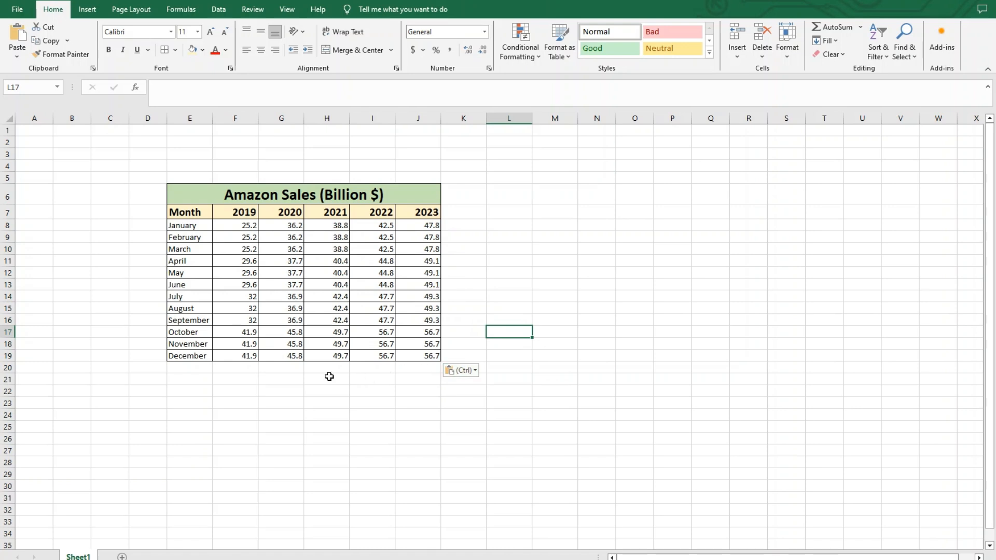
click(202, 369)
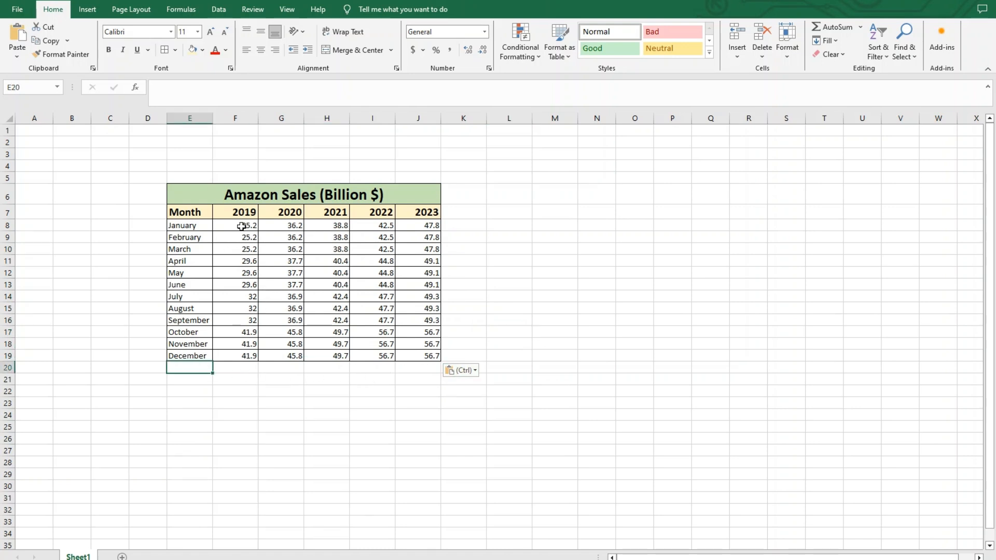
Open the cell format settings for the sales figures in F8:J19 and look through the Number, Currency, Accounting and Date categories.
drag(246, 226, 415, 355)
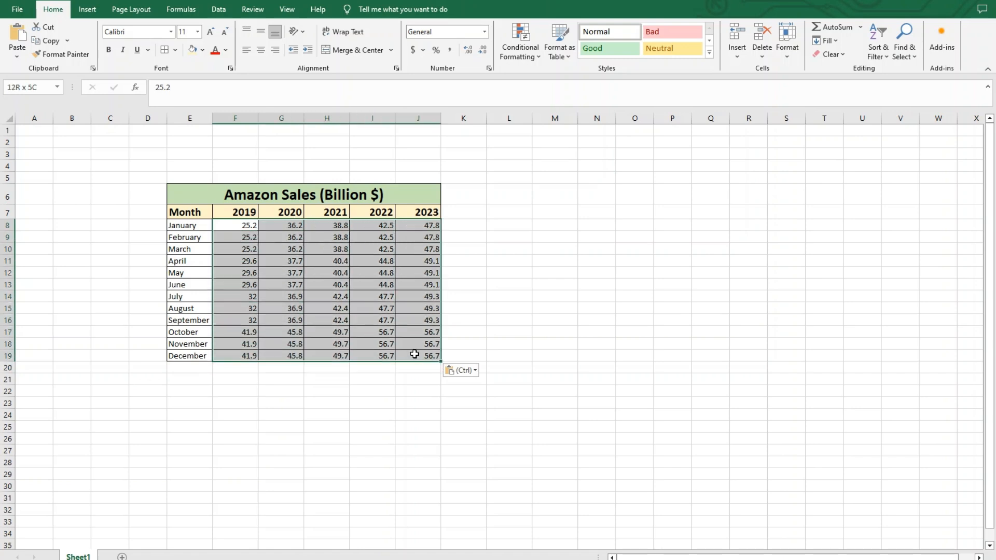
right_click(330, 273)
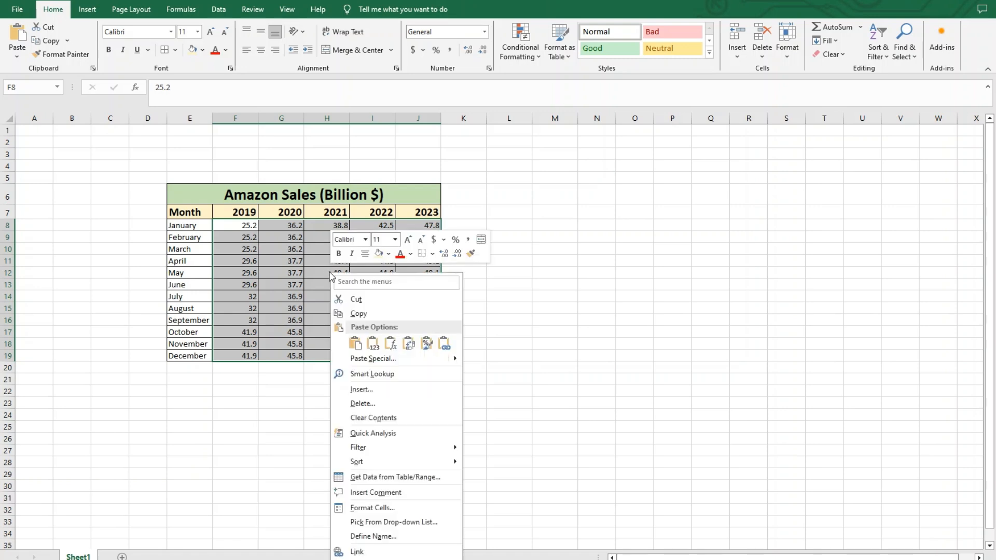
click(410, 508)
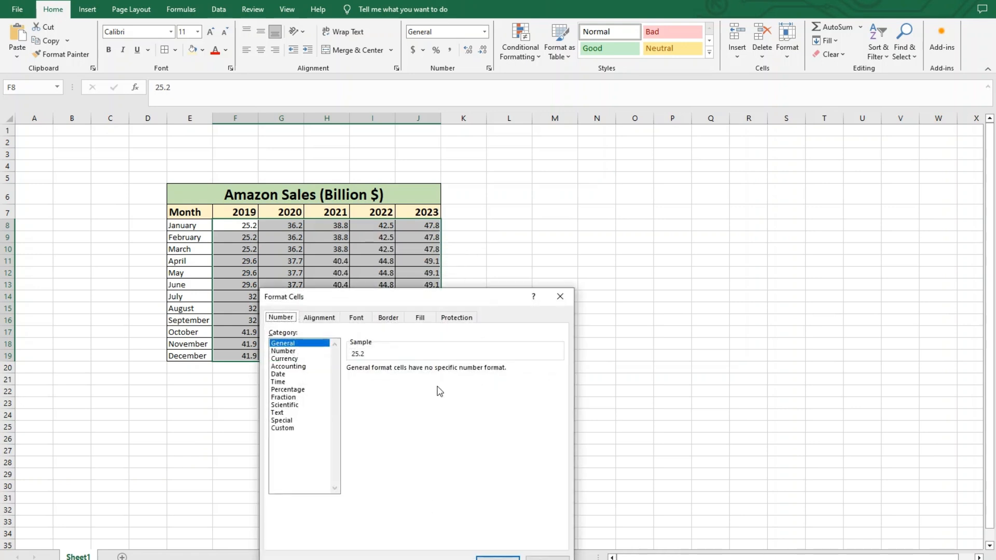
drag(407, 305, 420, 185)
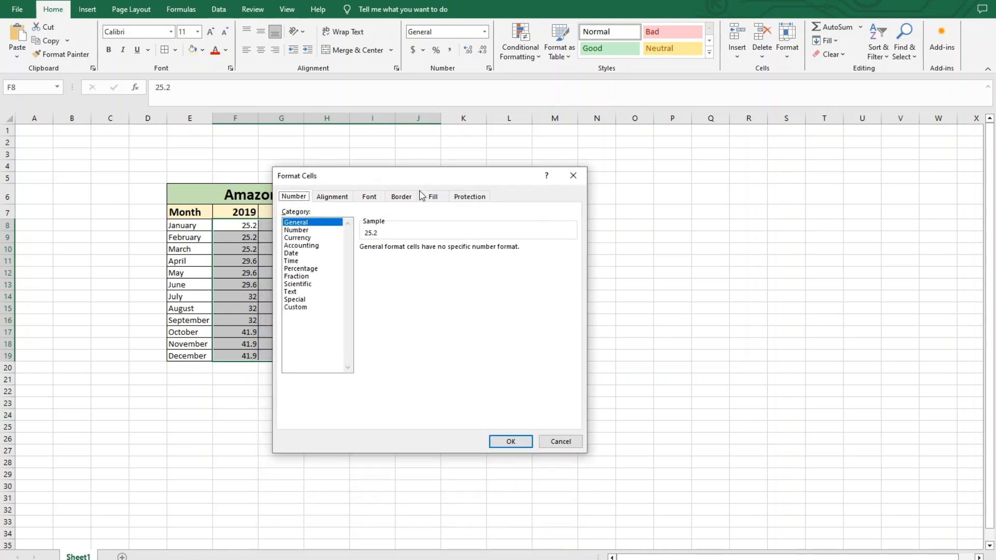
click(293, 230)
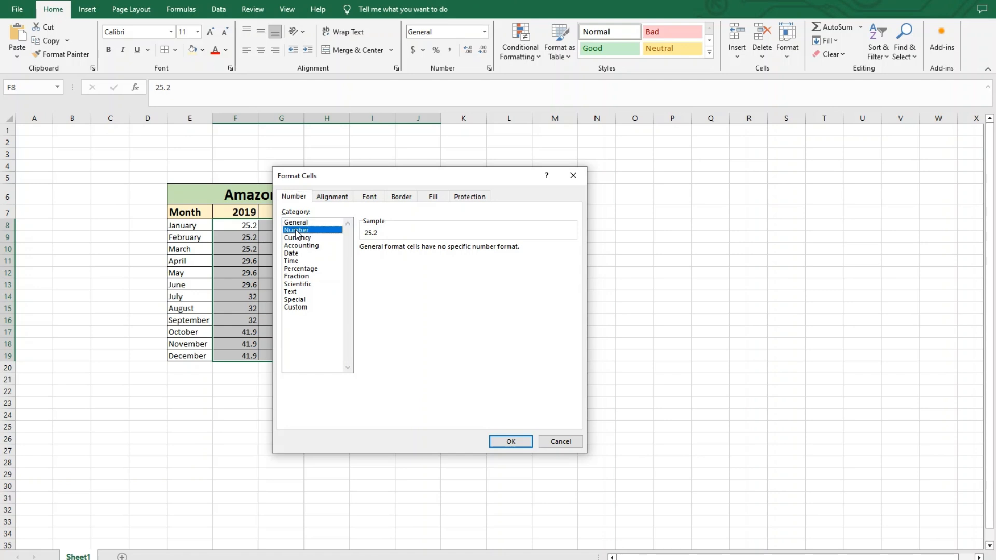
click(299, 238)
click(303, 245)
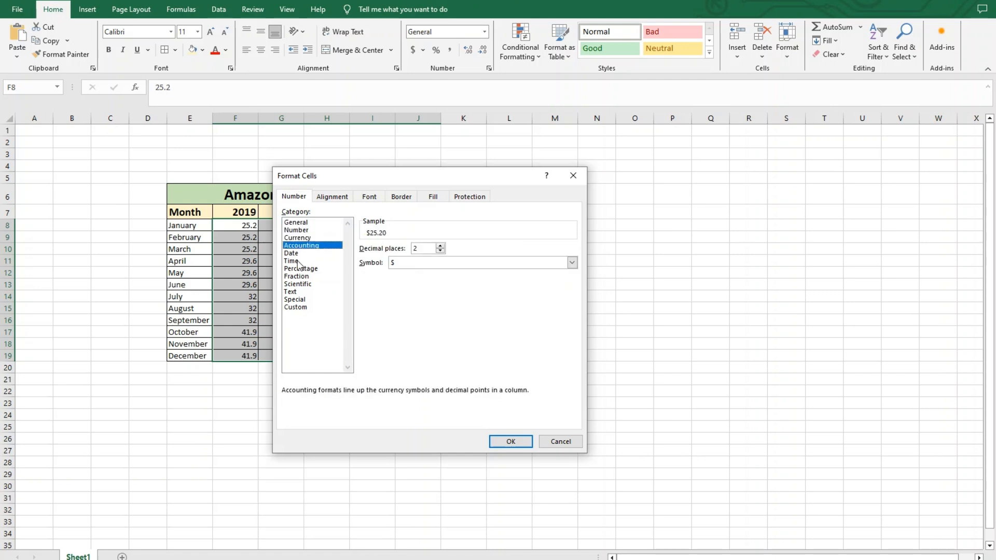
click(296, 254)
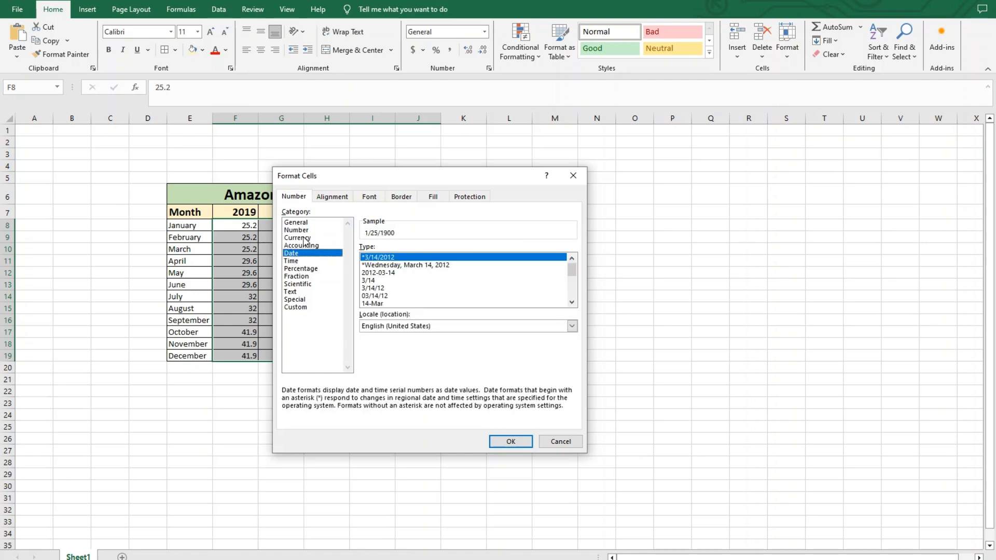
Format the sales figures in F8:J19 as Currency with the $ symbol and 2 decimal places.
click(305, 238)
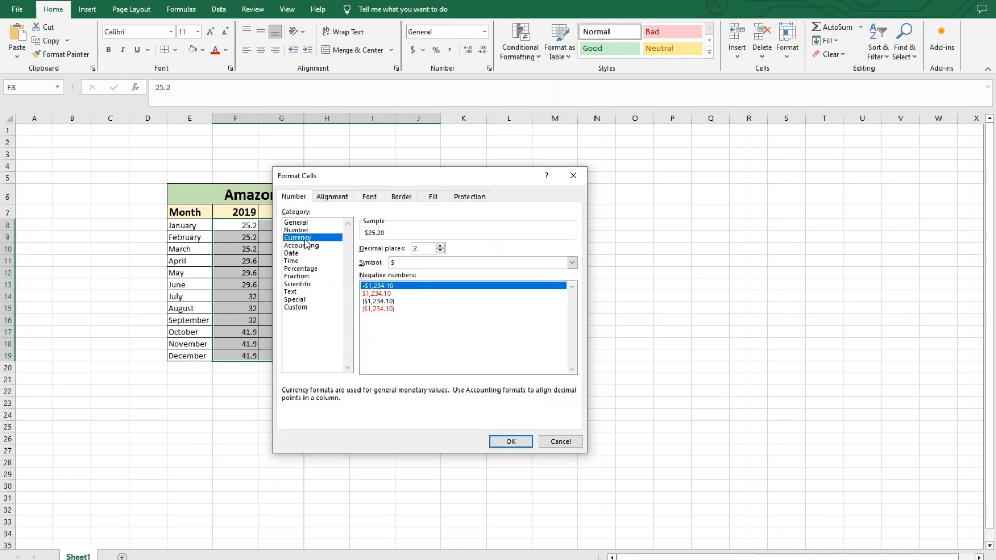
click(431, 263)
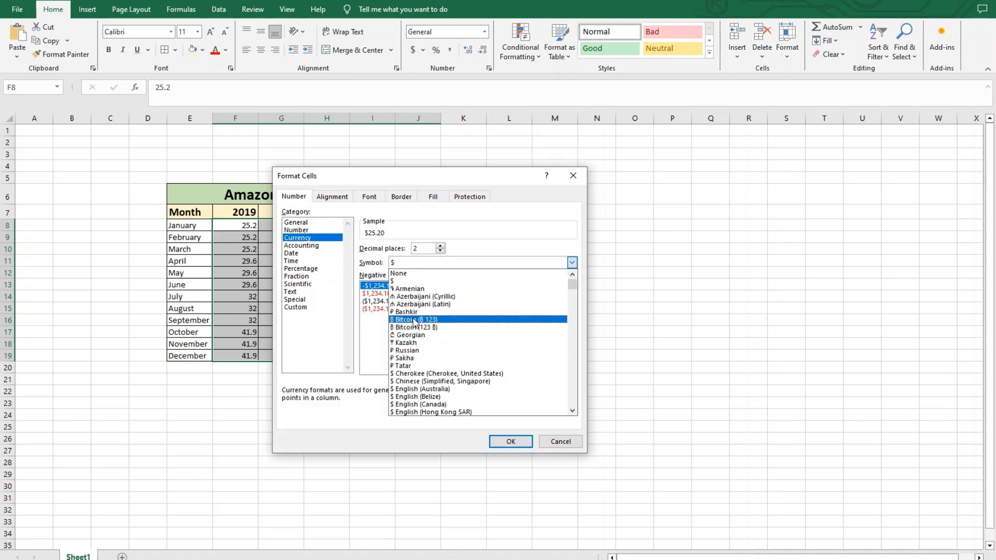
click(412, 282)
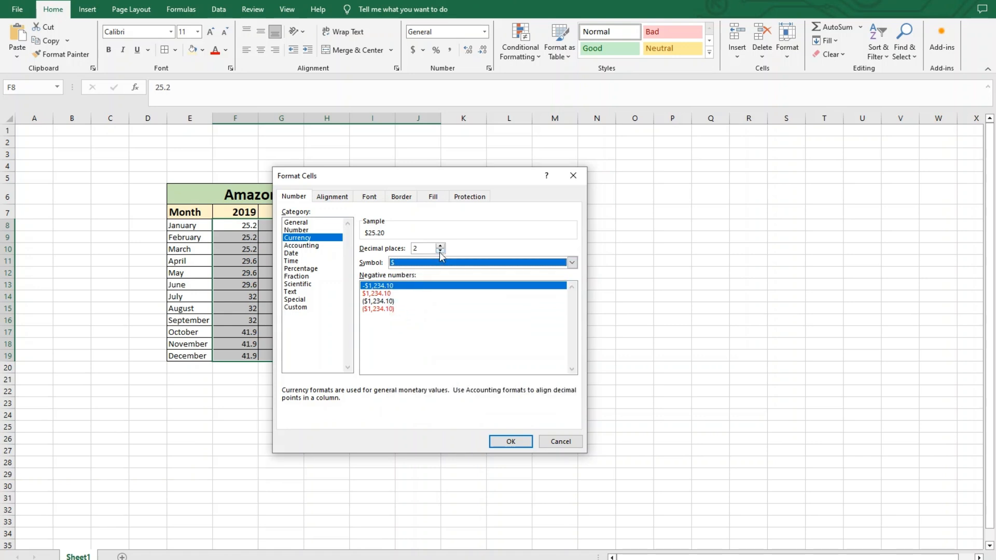
click(441, 252)
click(440, 245)
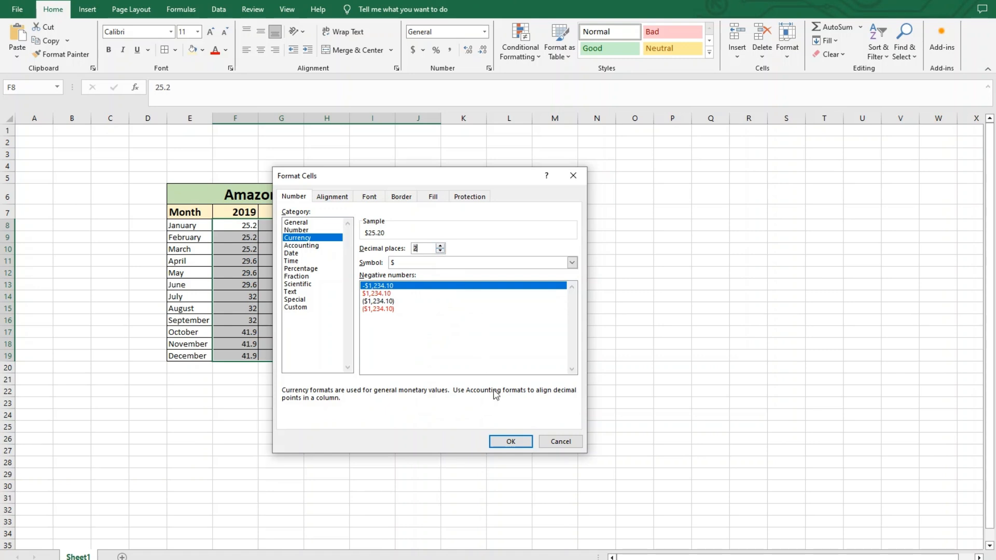
click(527, 448)
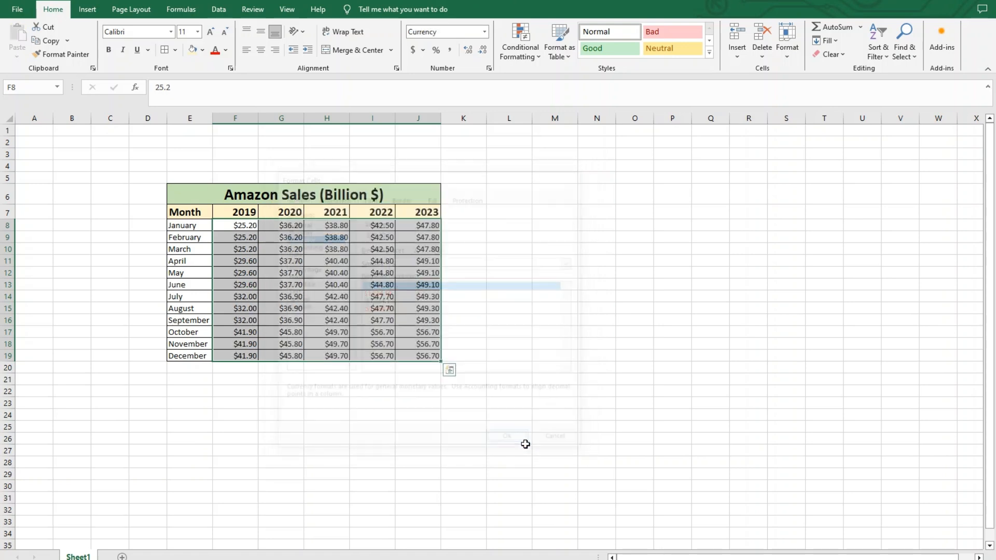
click(543, 305)
Fill the sales figures in F8:J19 with a light blue theme colour.
drag(244, 223, 426, 356)
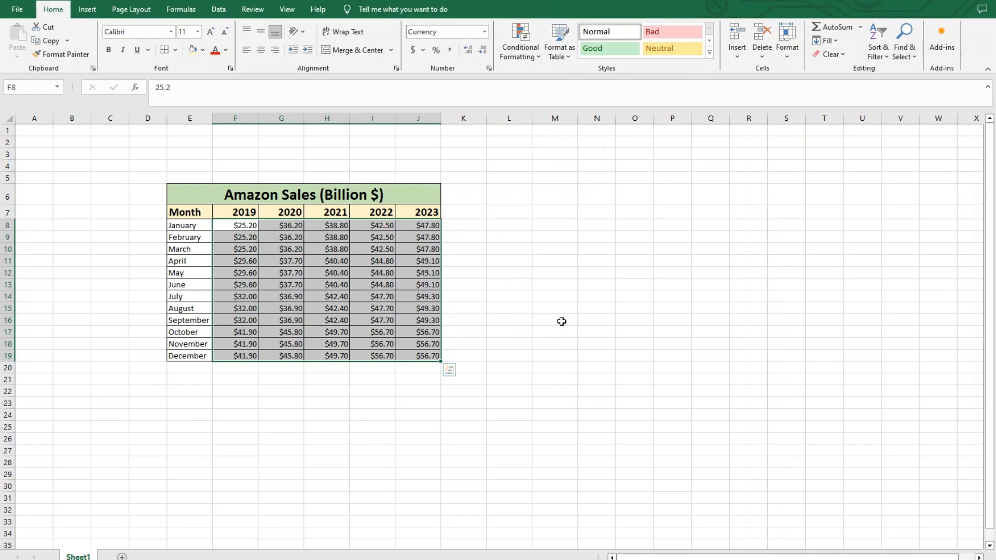
click(203, 49)
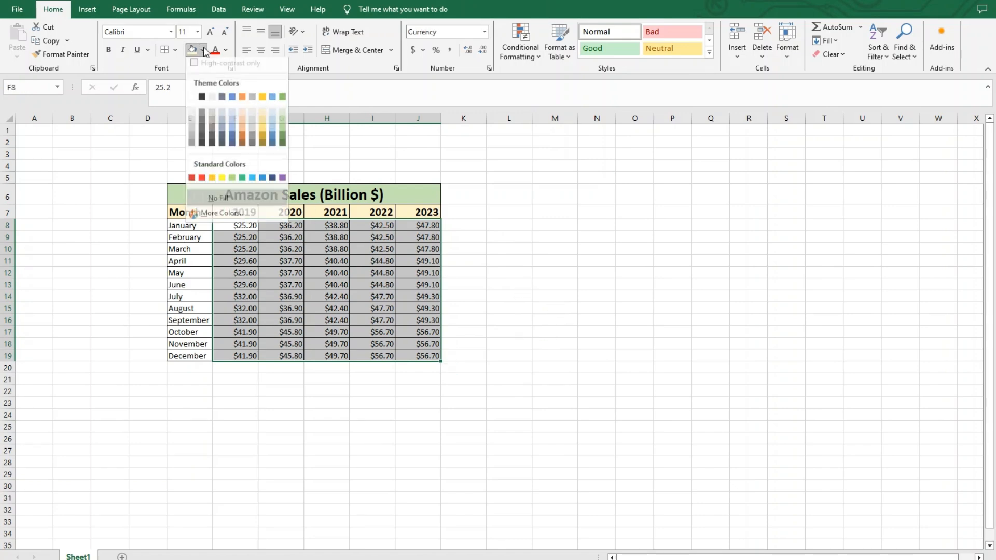
click(232, 116)
click(546, 299)
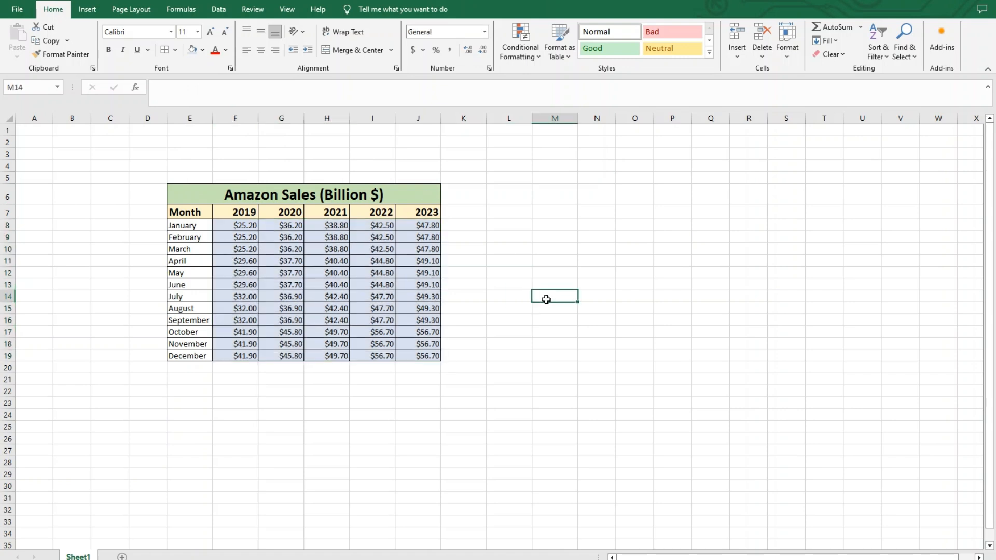
Enter the row label "Total" in E20 below December.
click(197, 369)
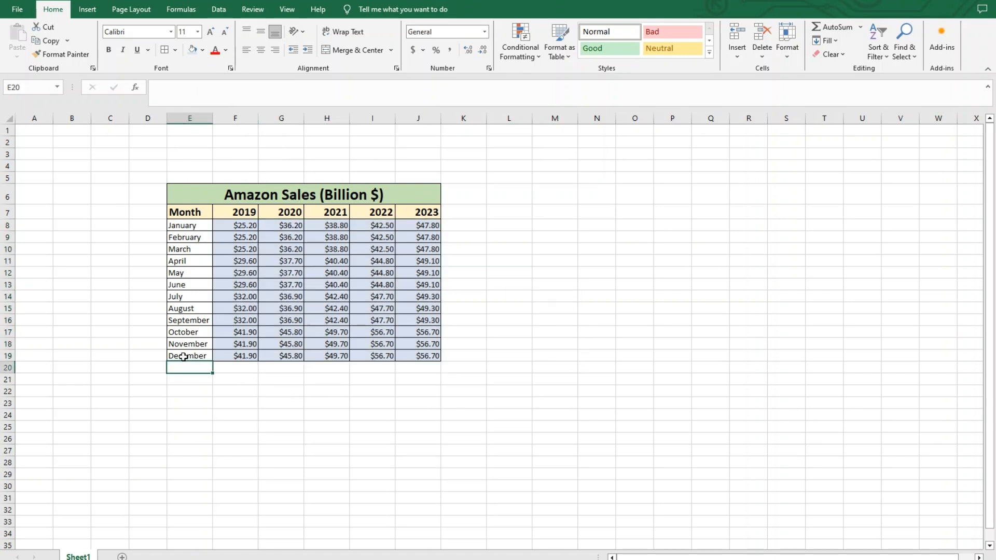
text(Total)
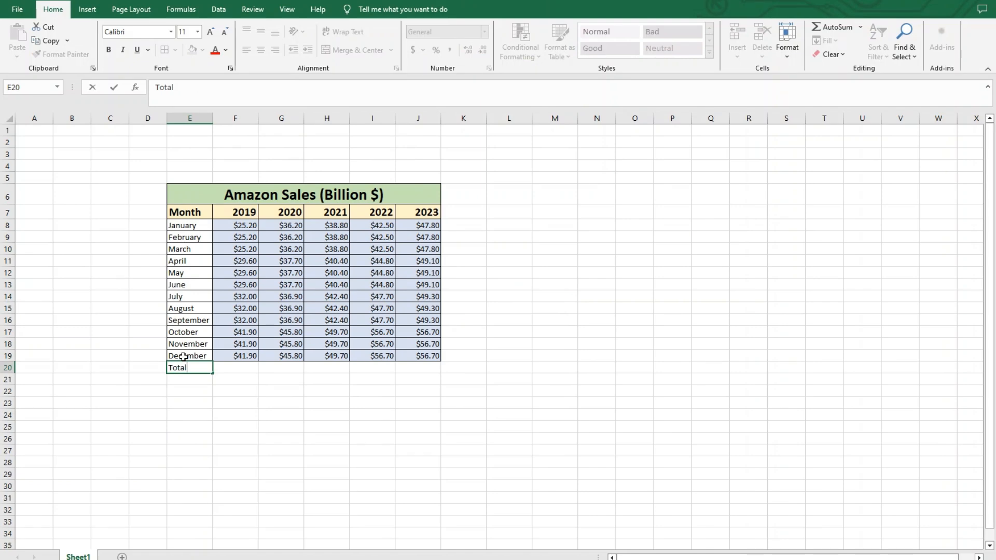
key(Return)
click(277, 420)
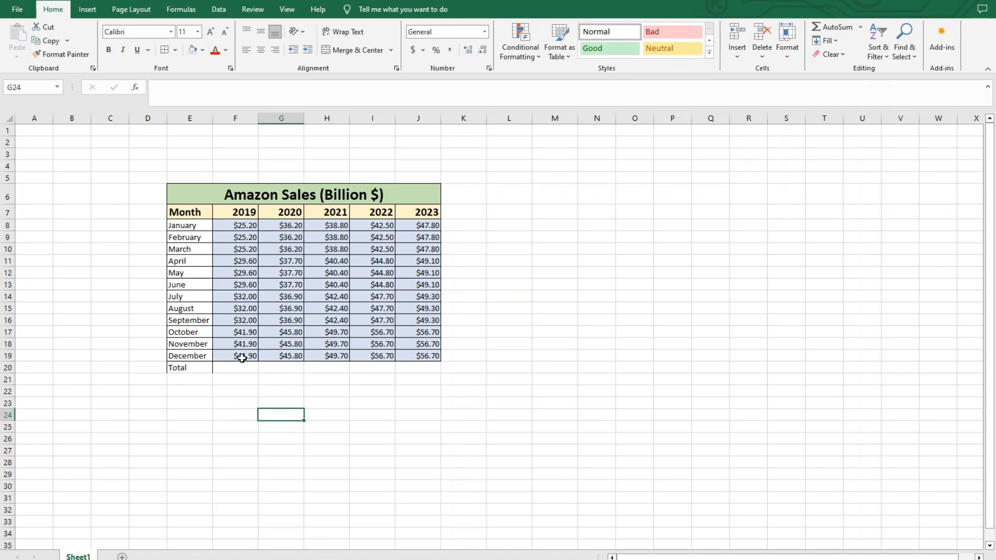
Copy the formatting of the December row E19:J19 onto the Total row E20:J20 with Format Painter.
drag(203, 358, 415, 357)
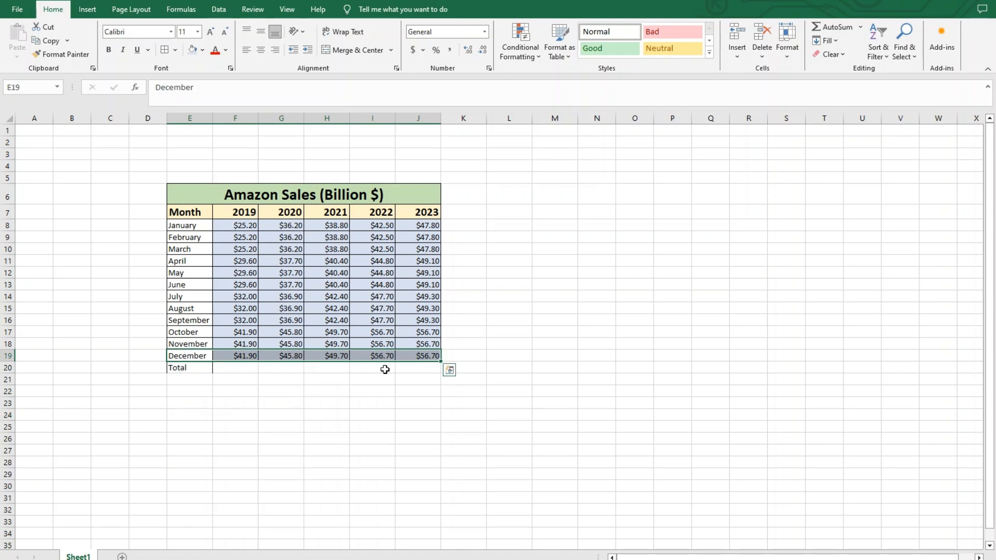
click(80, 58)
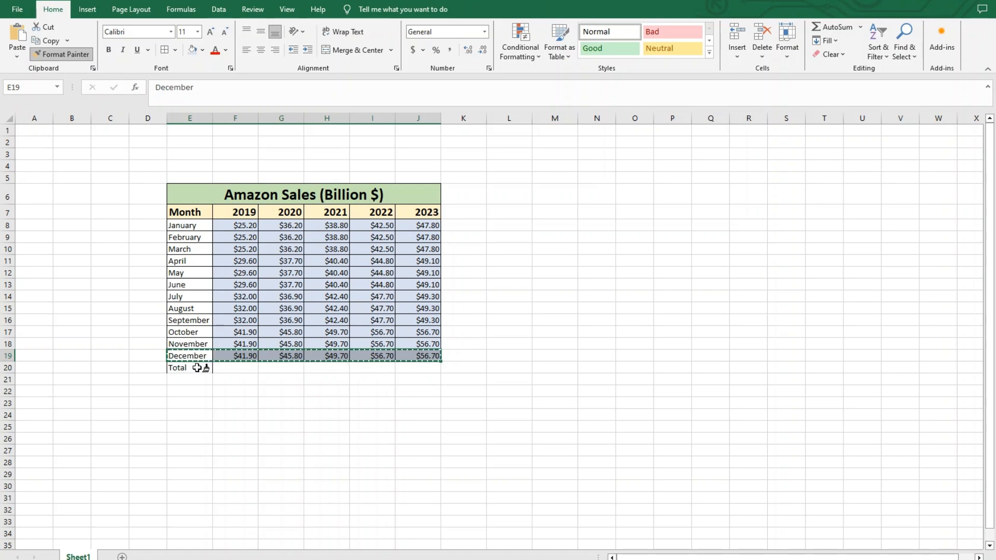
drag(197, 367, 411, 373)
click(607, 354)
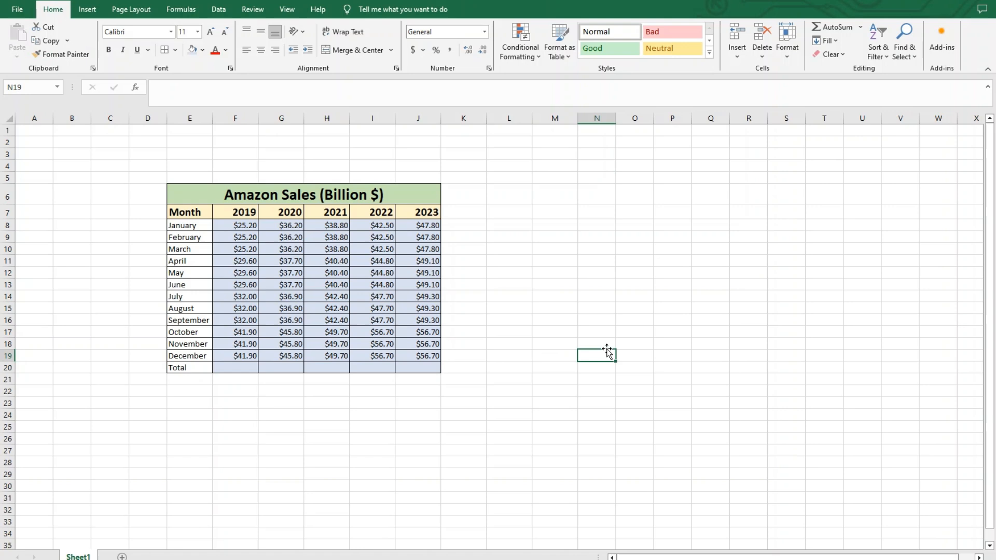
Enter 33 in F20 and 56 in G20 as trial values in the Total row.
click(244, 369)
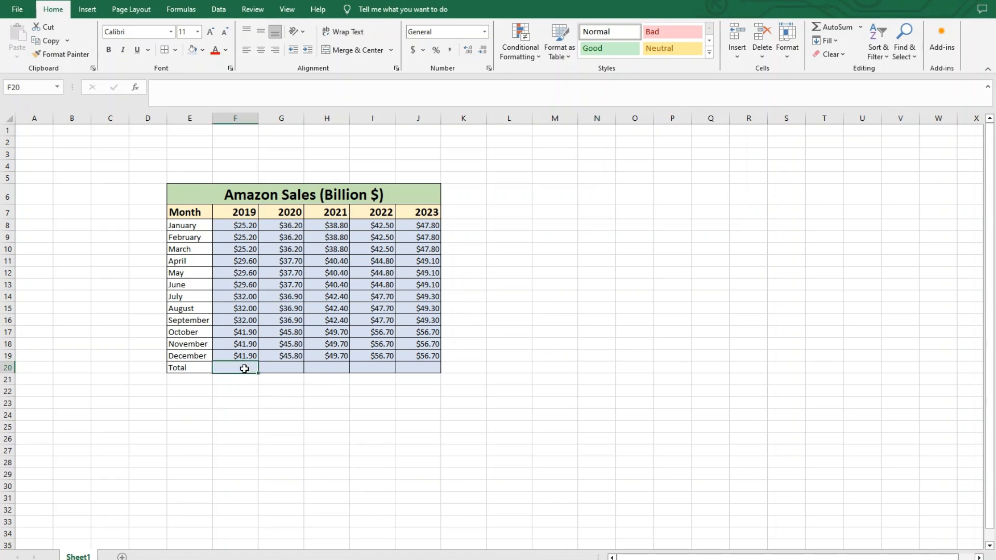
text(33)
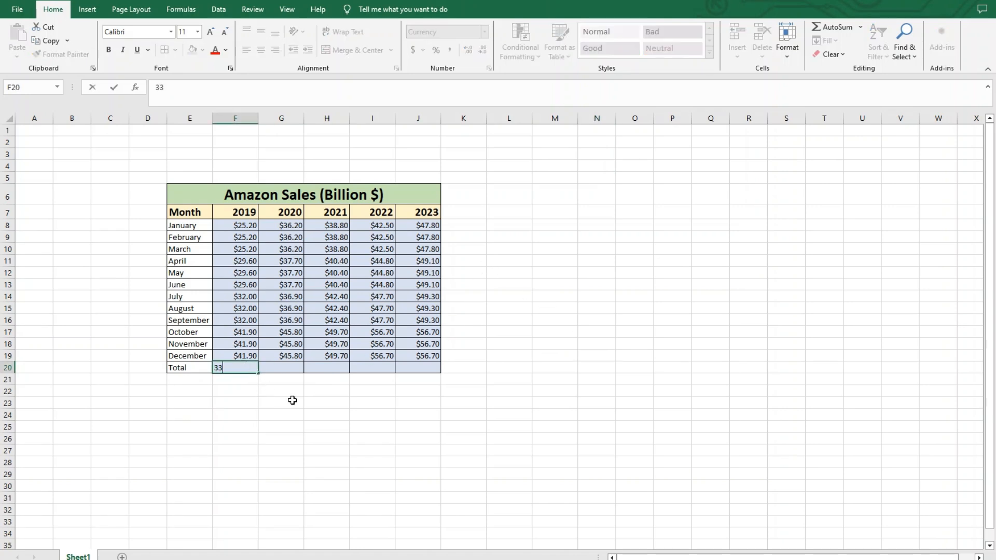
key(Return)
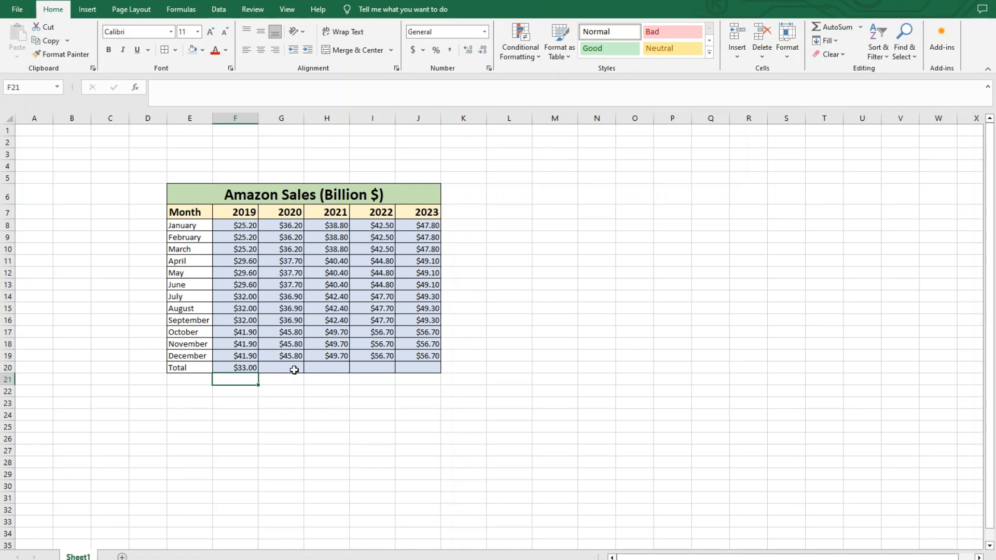
click(295, 369)
text(56)
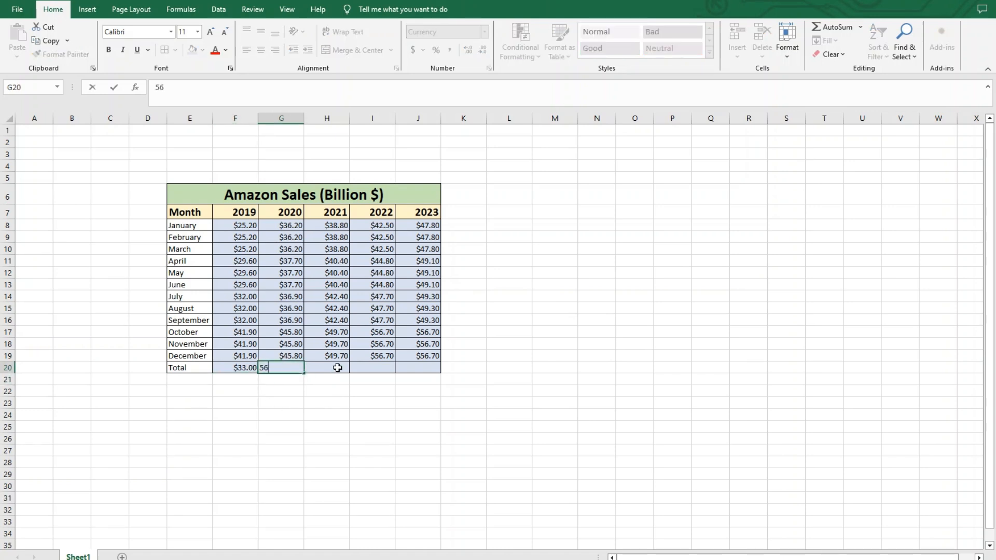
key(Return)
click(364, 414)
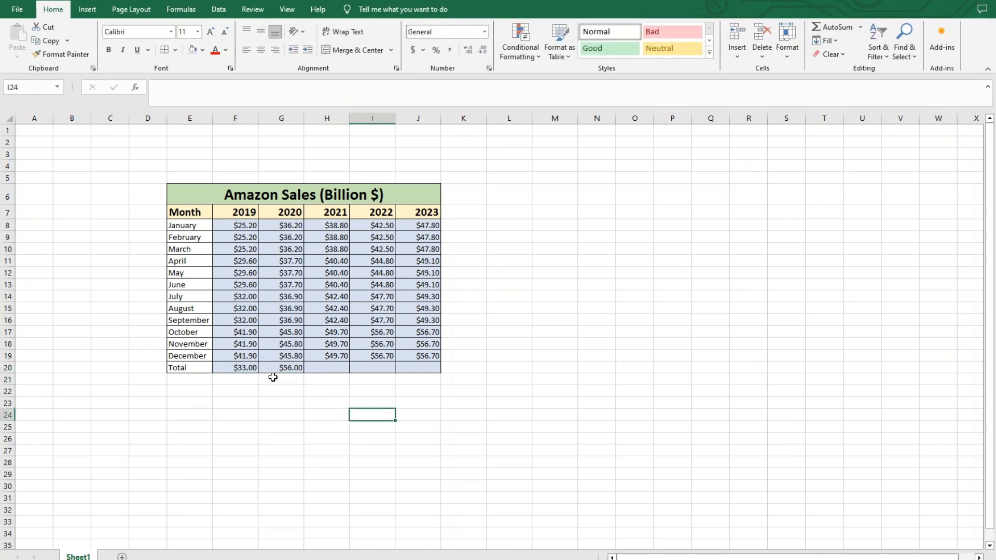
Clear the trial values from G20 and F20 in the Total row.
click(283, 370)
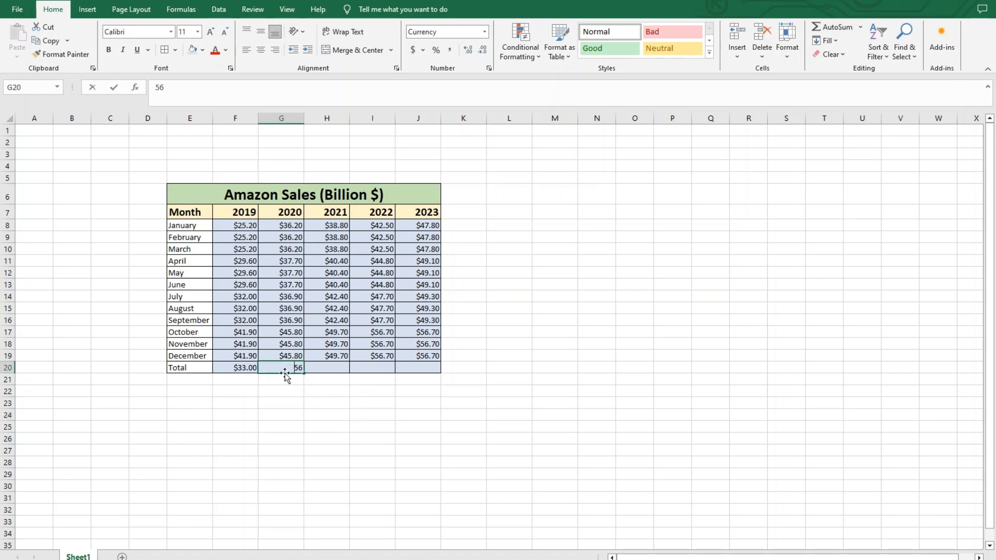
key(BackSpace)
key(Left)
key(BackSpace)
key(Return)
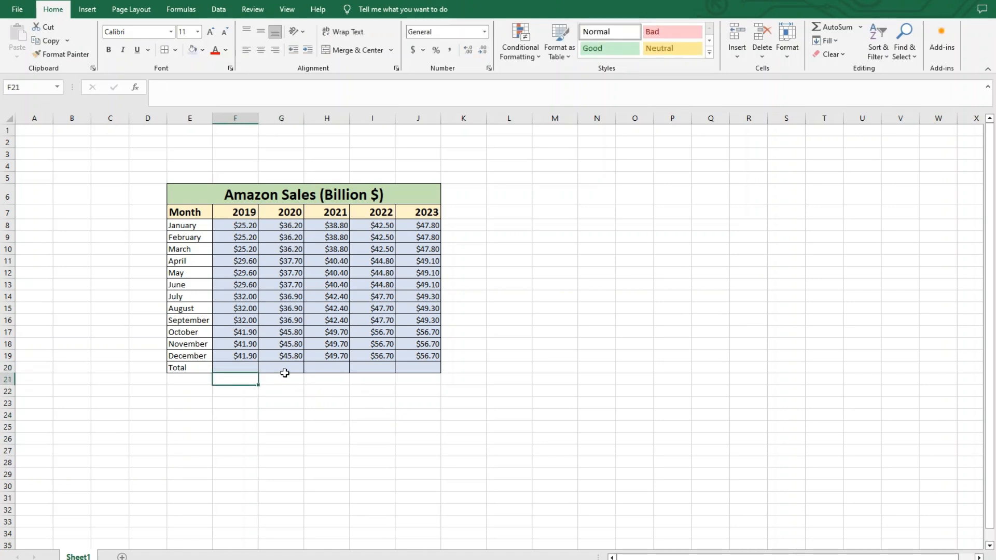
Total the 2019 sales in F20 with the formula =SUM(F8:F19).
click(245, 368)
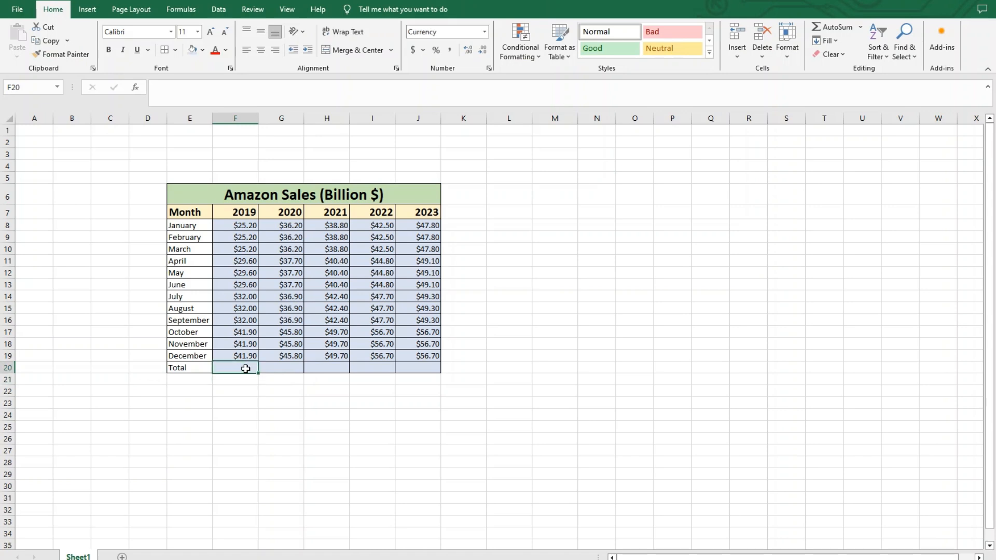
drag(246, 225, 251, 358)
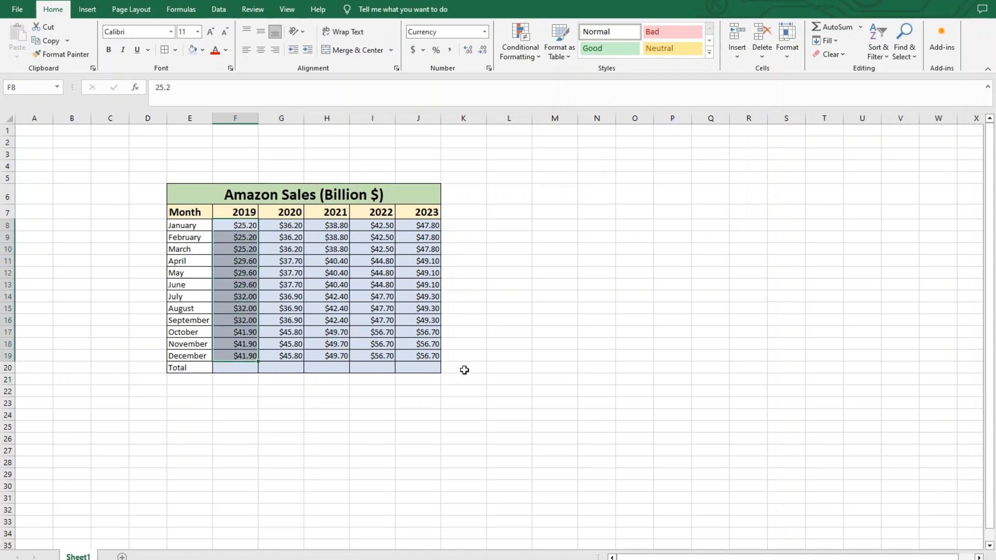
click(239, 370)
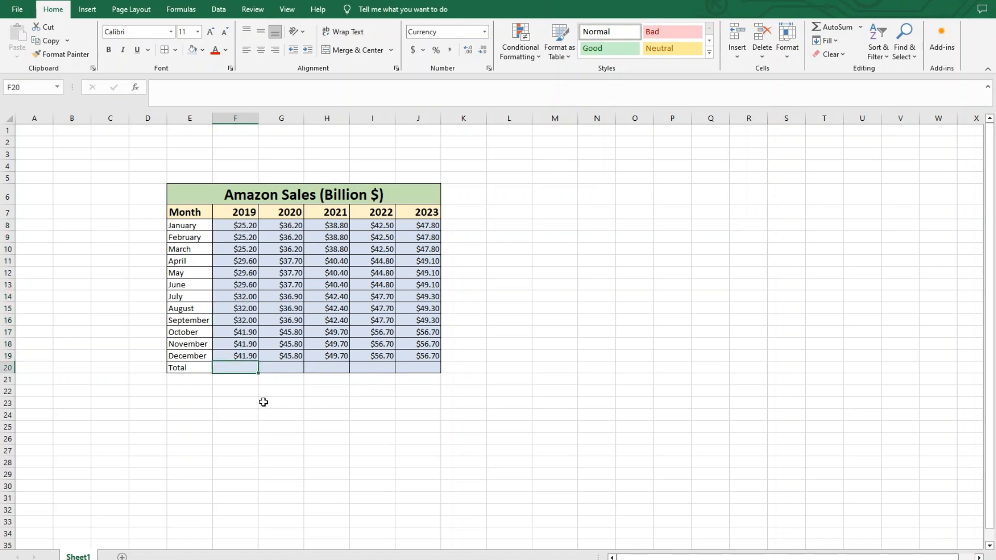
text(=)
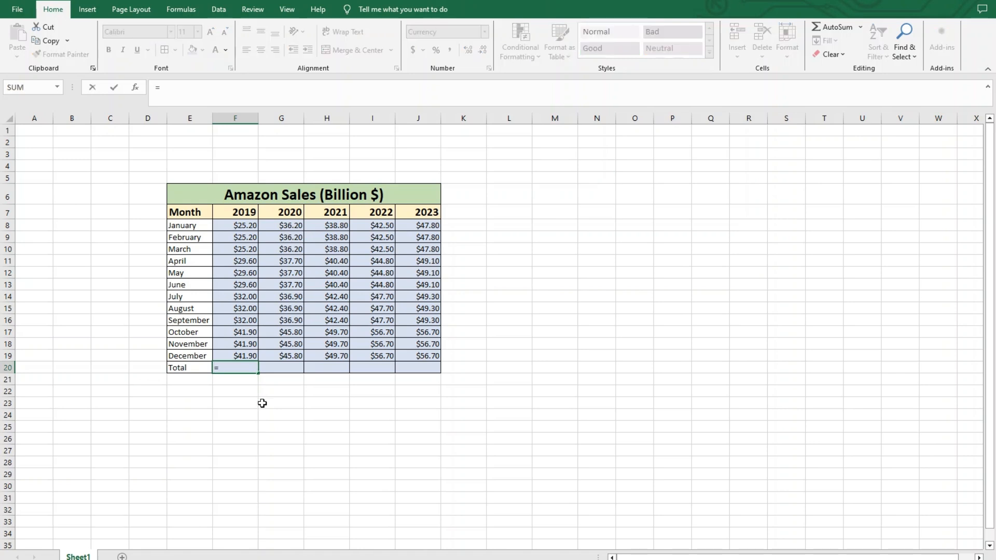
text(S)
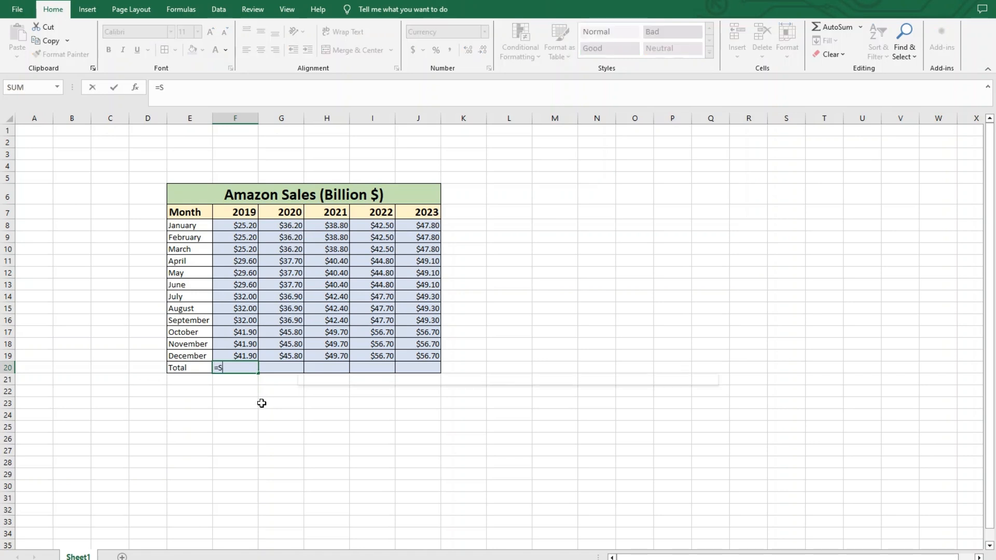
text(UM)
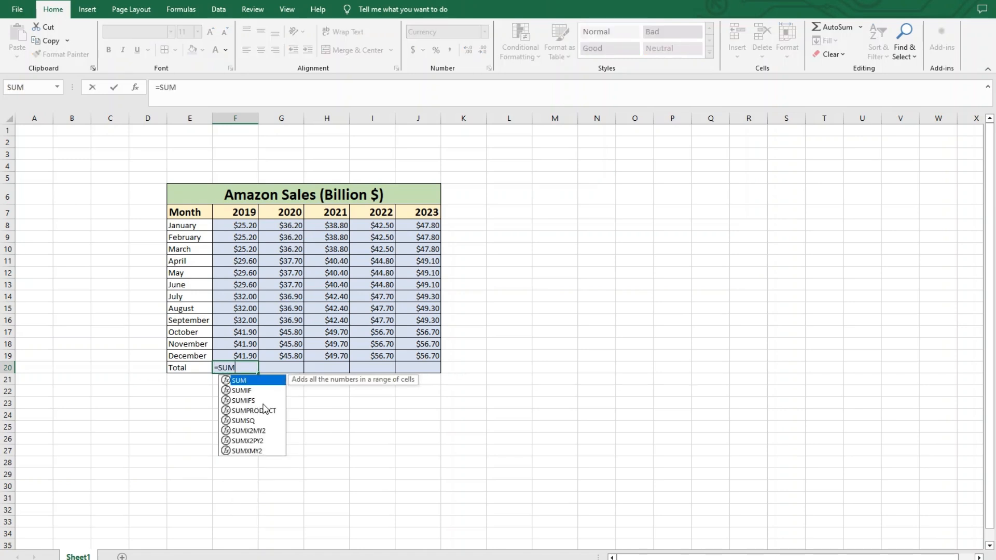
text(()
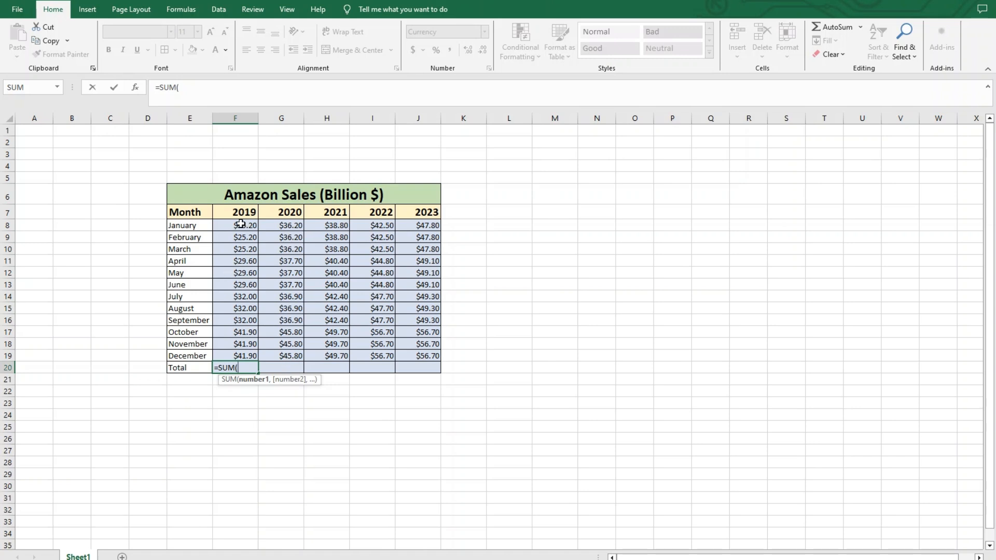
drag(241, 224, 236, 356)
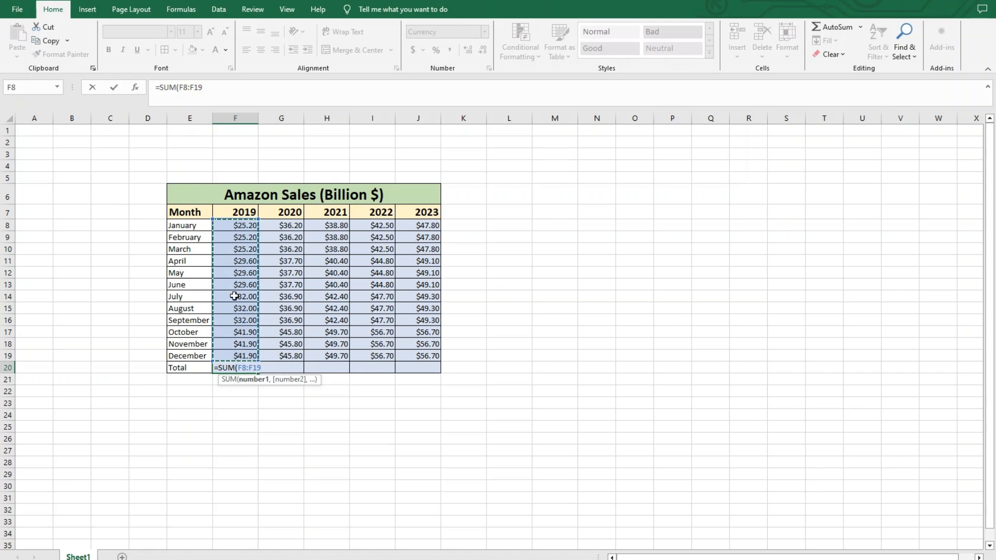
text())
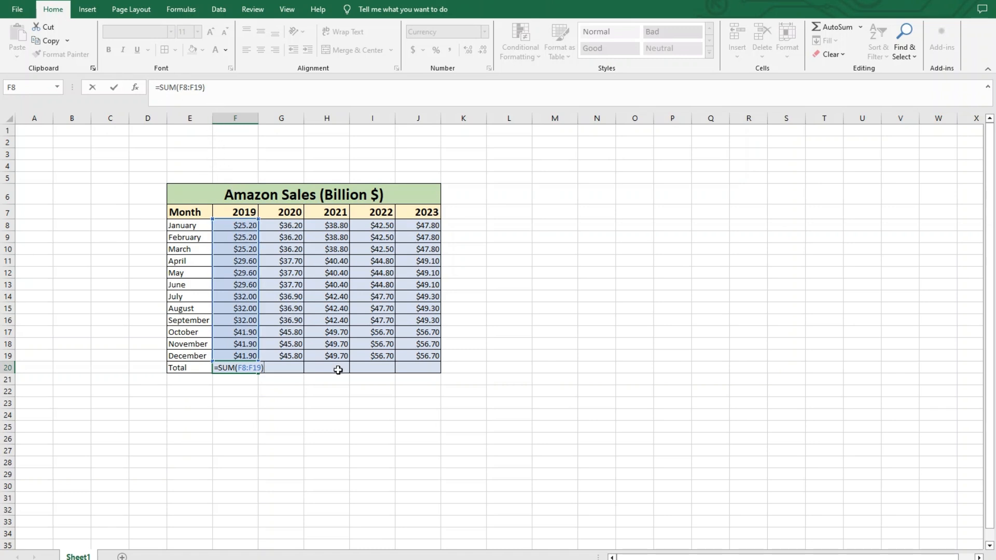
key(Return)
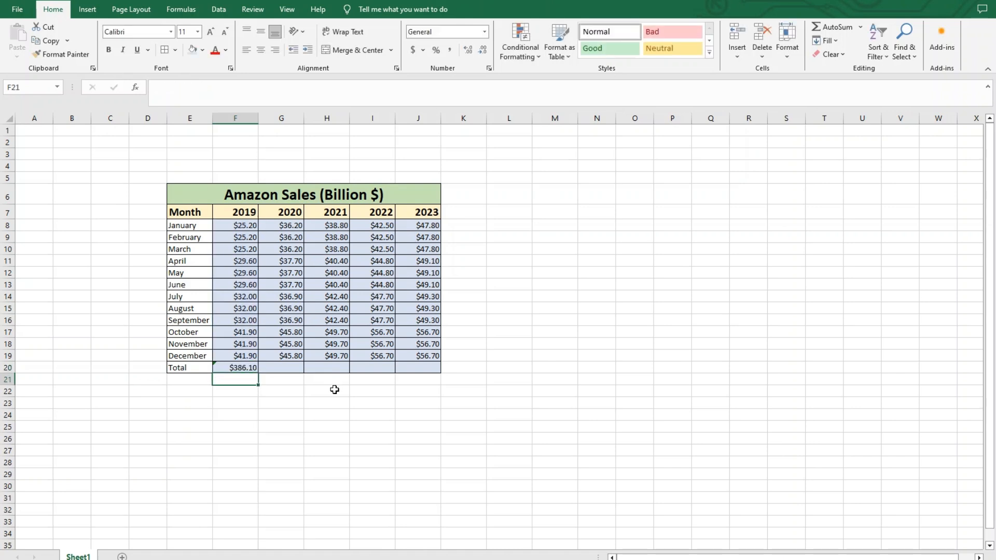
click(237, 367)
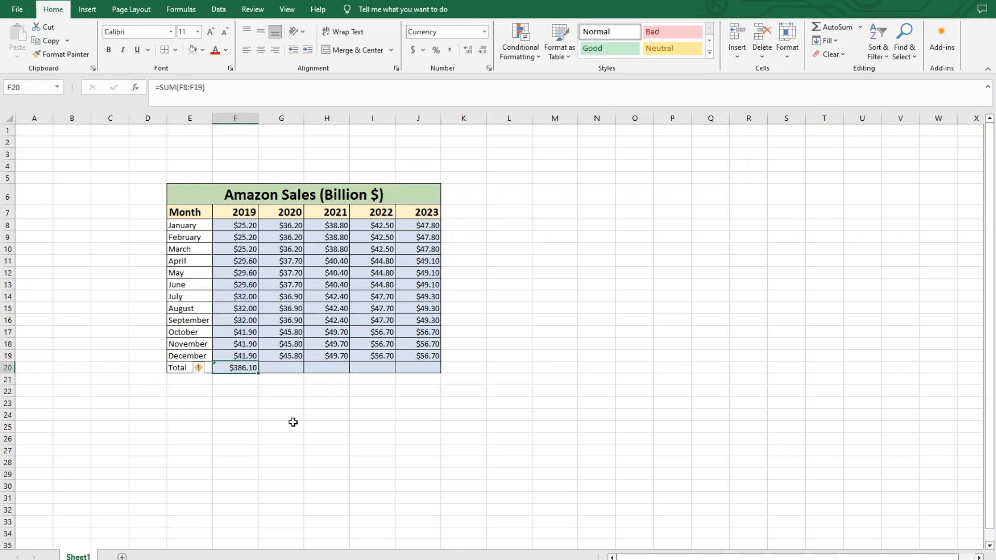
click(289, 406)
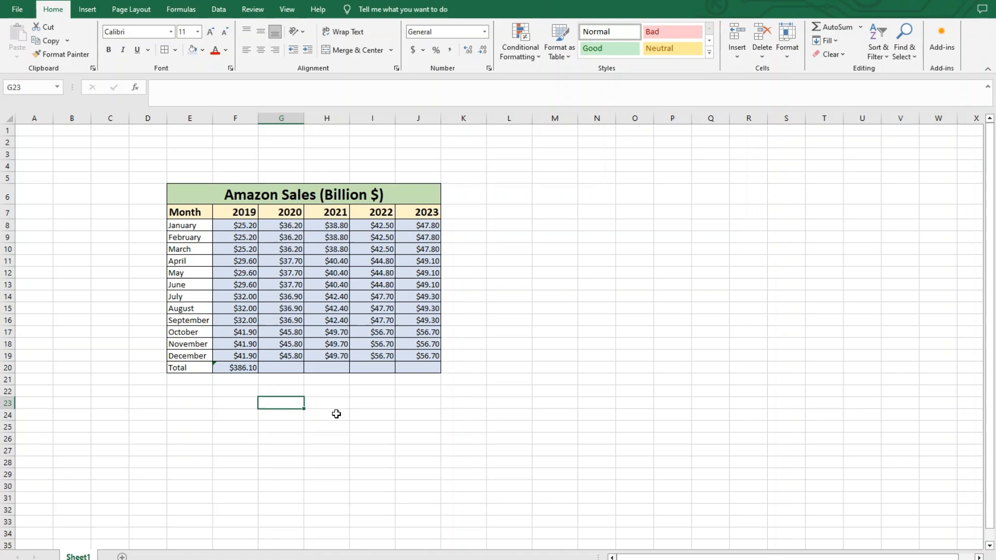
Fill the SUM formula from F20 across G20:J20 to total the 2020 to 2023 columns.
drag(281, 367, 421, 373)
click(355, 418)
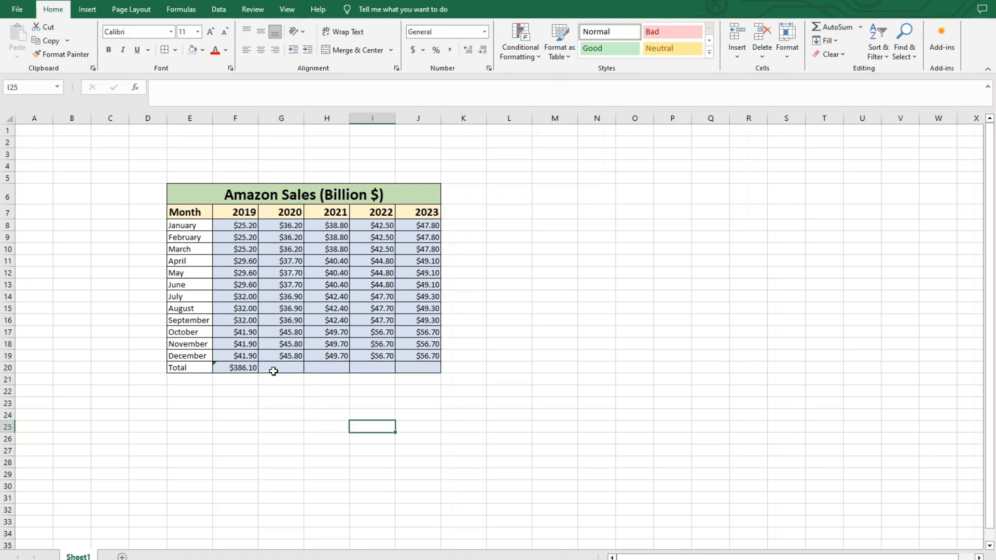
click(244, 367)
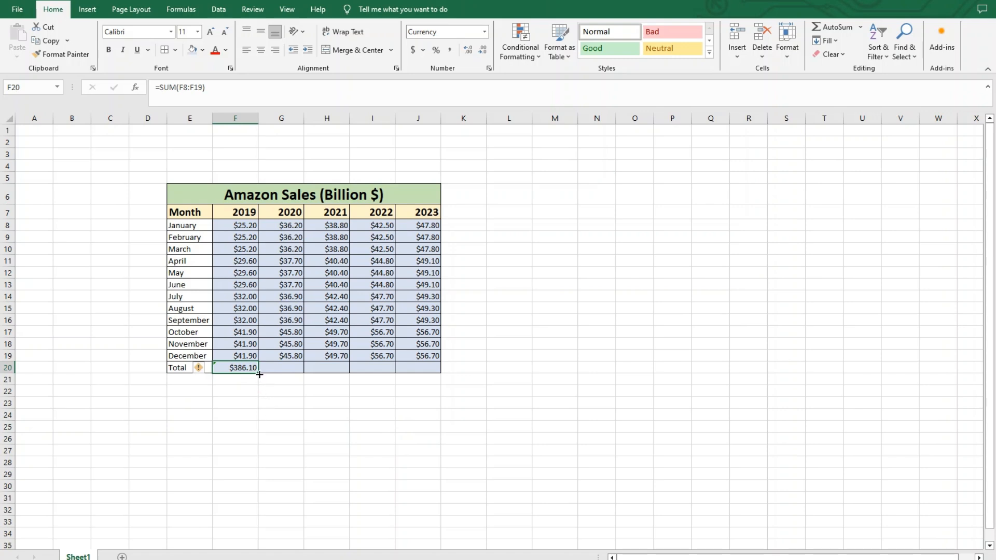
drag(263, 374, 431, 372)
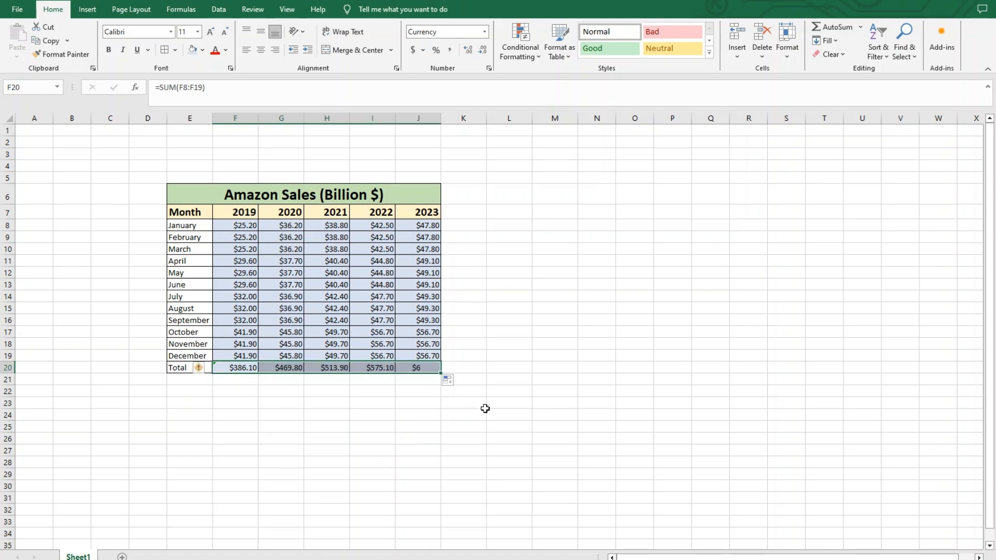
click(512, 372)
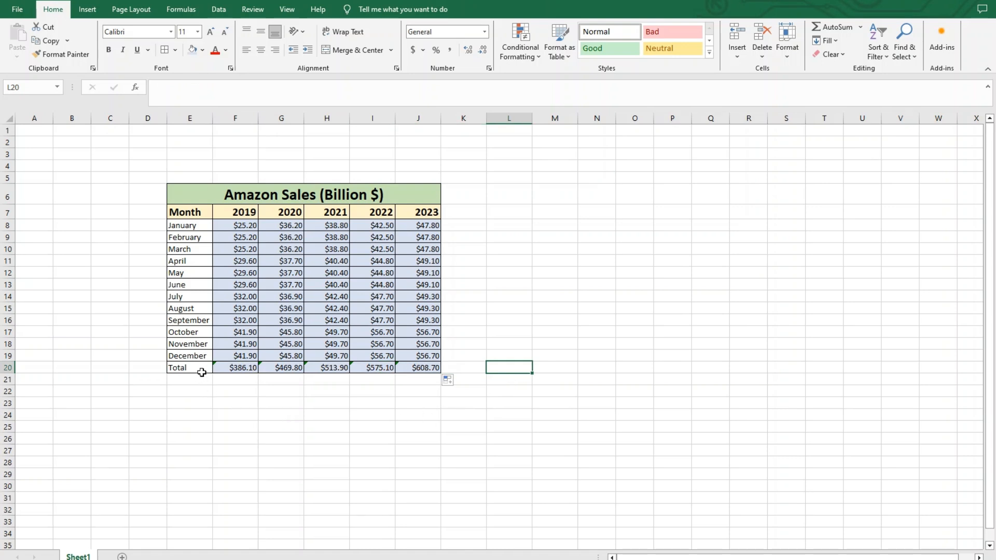
drag(231, 383, 417, 384)
click(196, 427)
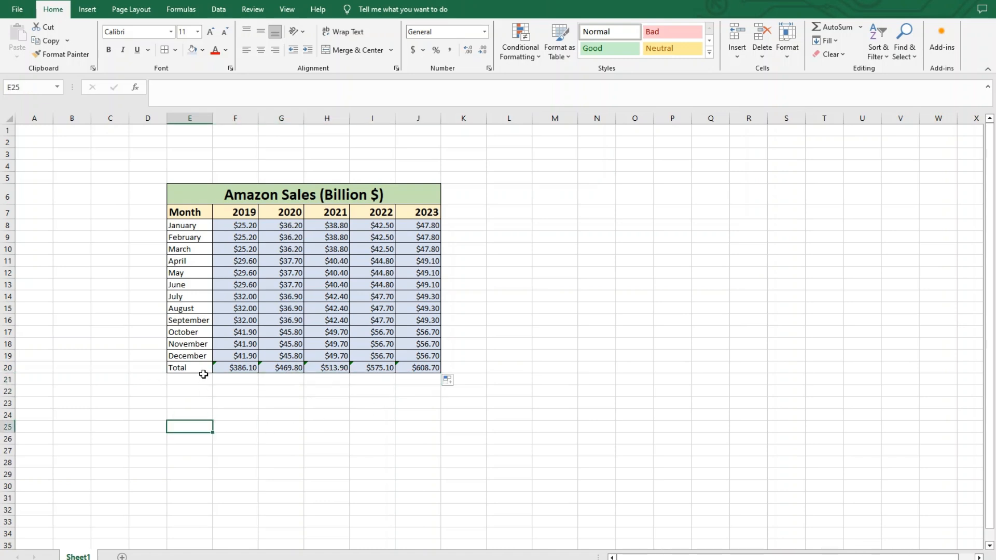
Set the Total row E20:J20 to font size 16 and give it a light orange fill.
drag(203, 367, 420, 369)
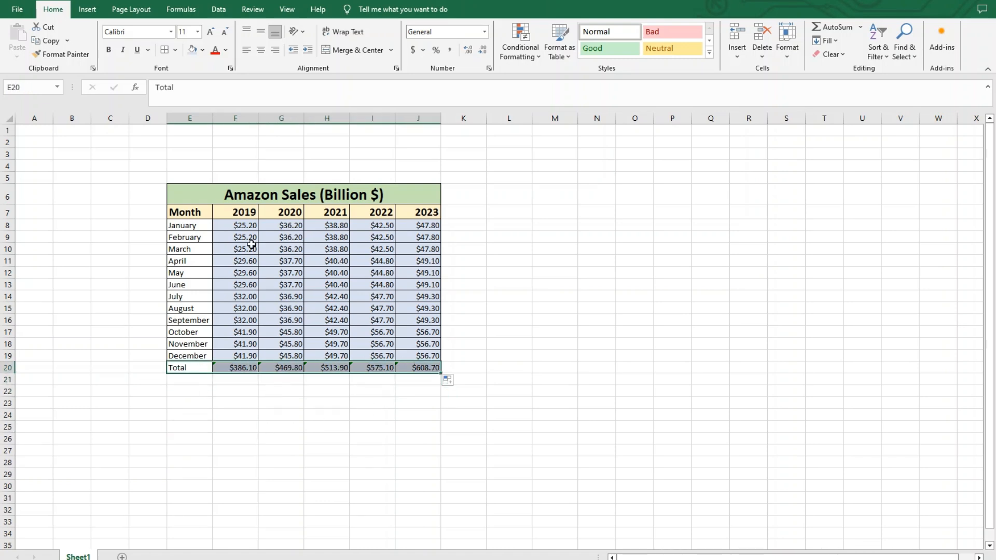
click(198, 32)
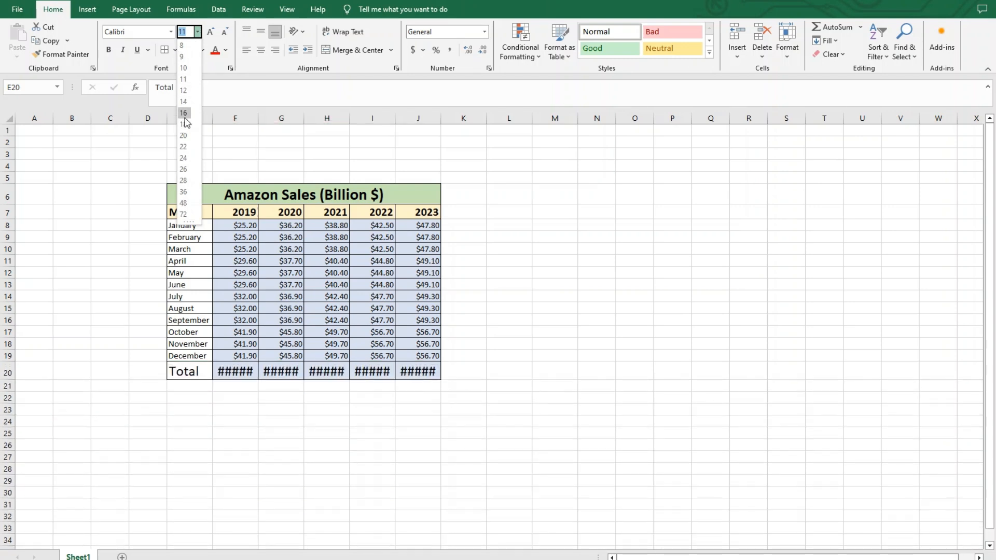
click(184, 113)
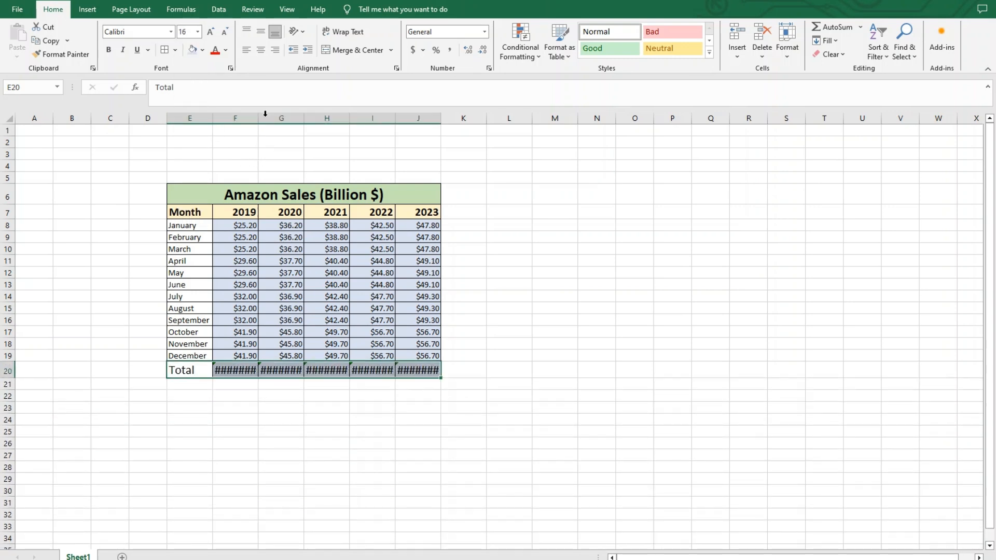
click(203, 51)
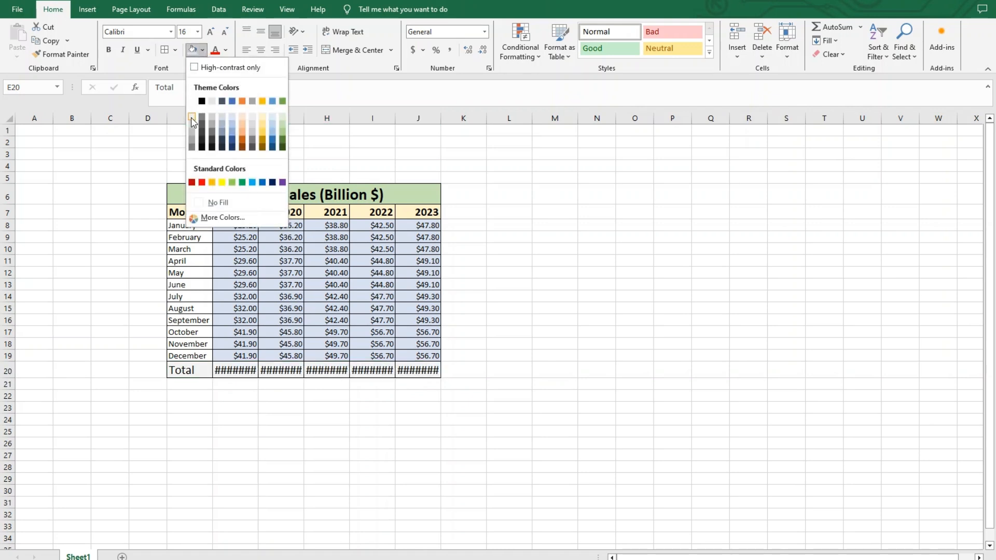
click(244, 119)
click(553, 297)
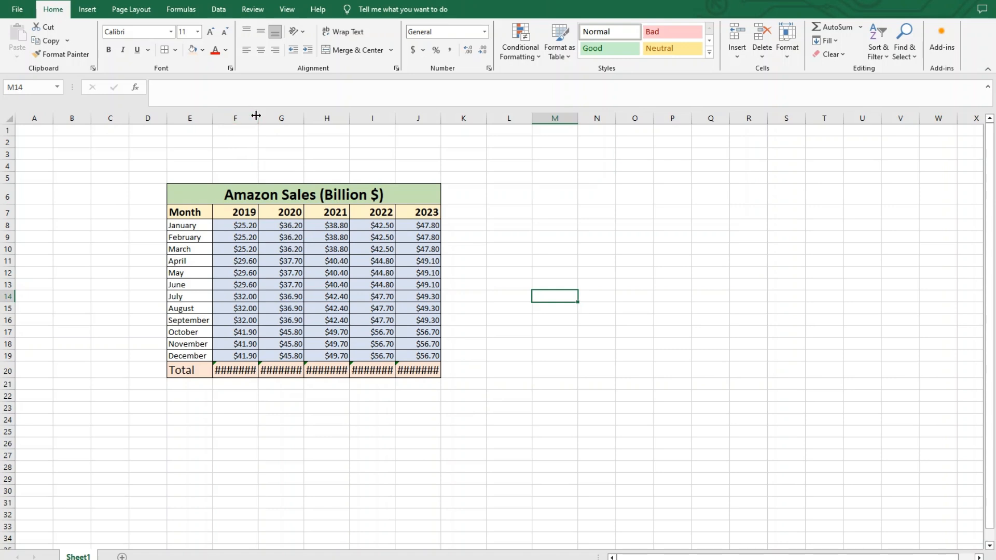
Widen columns F through J so the enlarged totals in row 20 fit in their cells.
drag(259, 116, 565, 126)
click(325, 118)
click(388, 118)
click(446, 118)
click(521, 117)
click(646, 366)
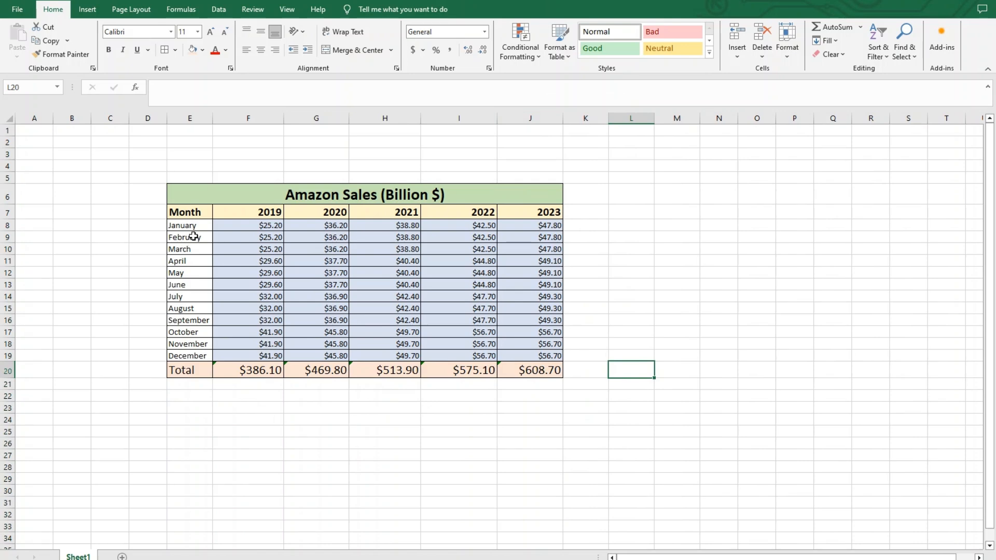
Apply a light grey fill to the month names January to December in E8:E19.
drag(199, 227, 192, 358)
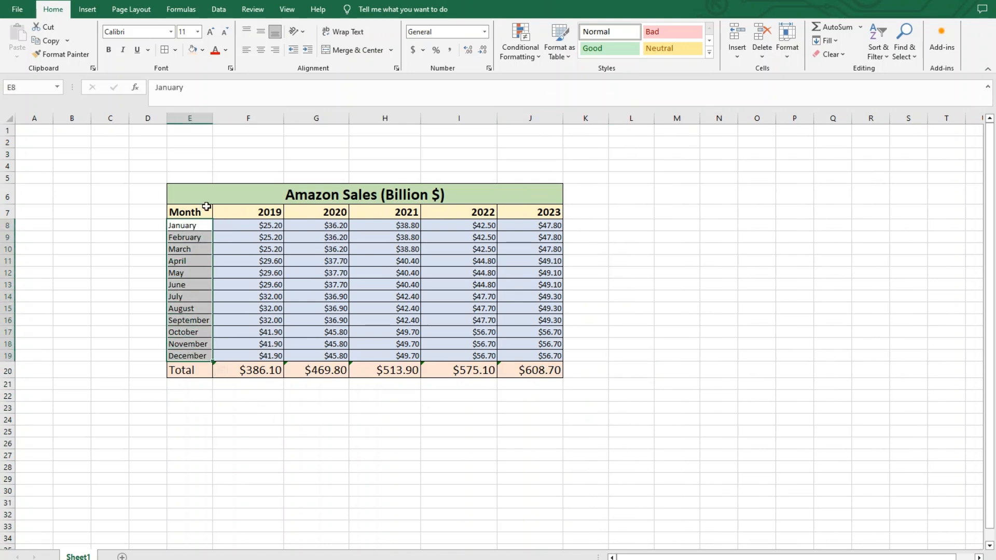
click(202, 50)
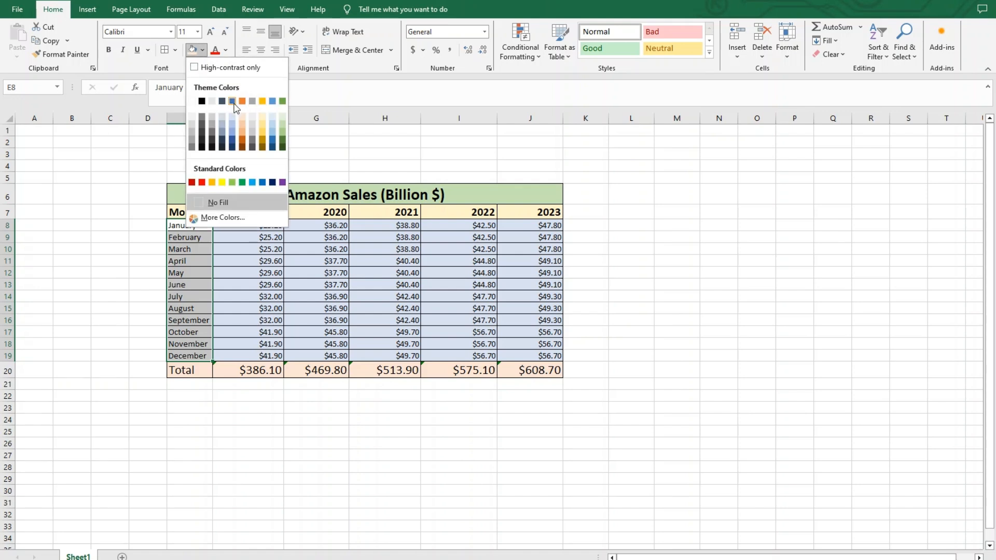
click(211, 120)
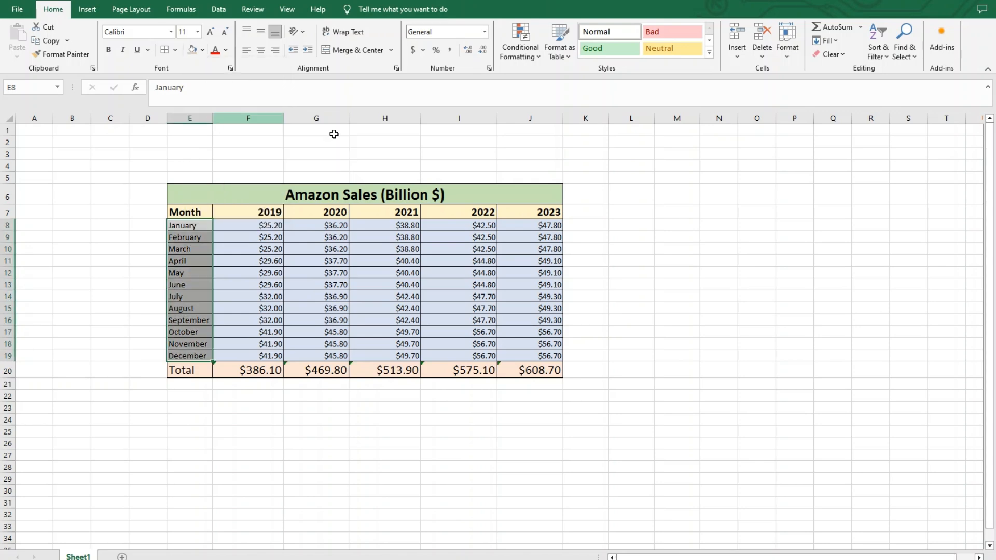
click(761, 251)
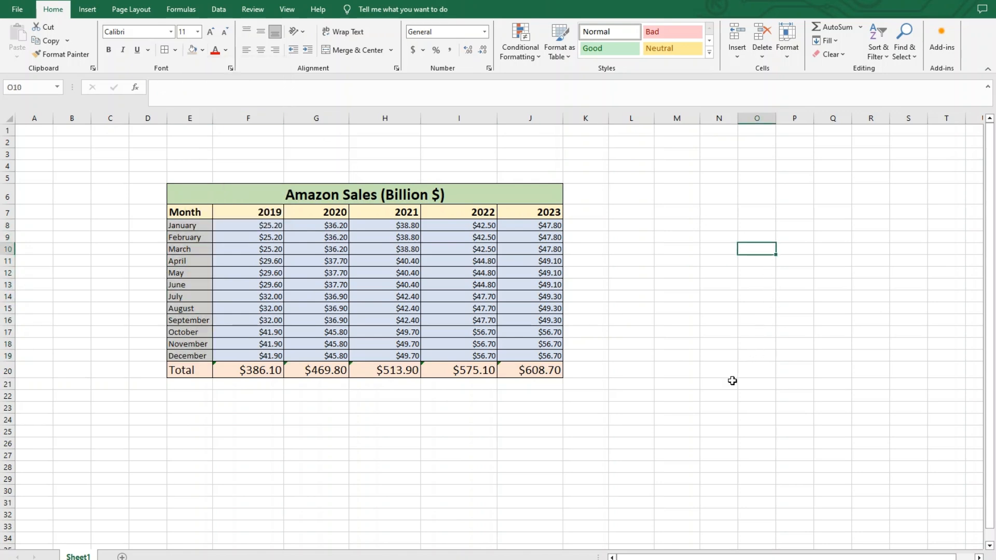
click(709, 367)
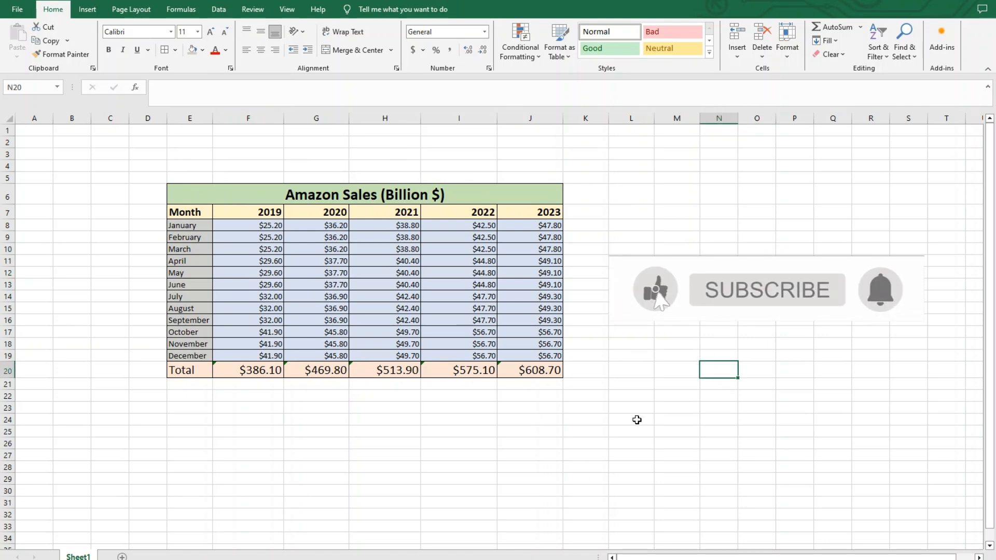
click(663, 372)
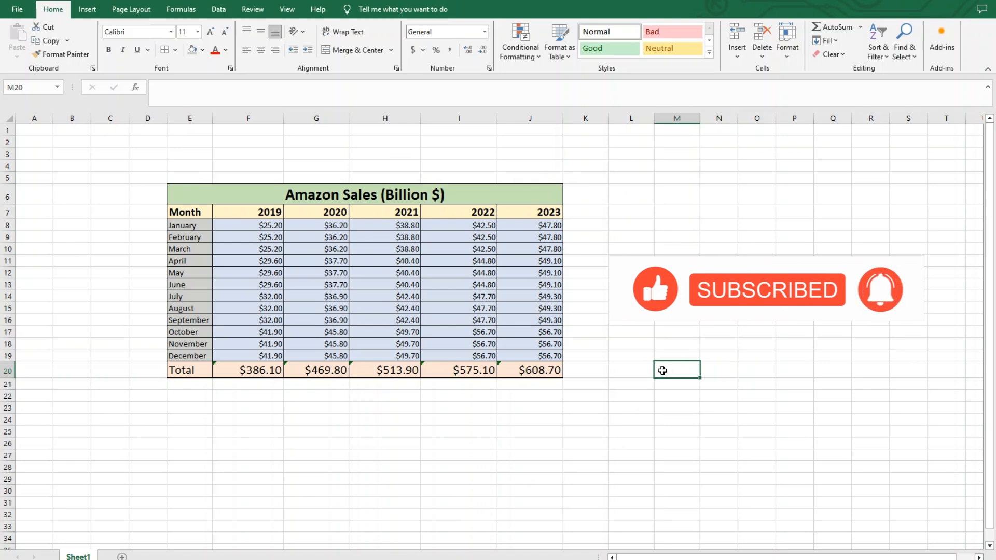